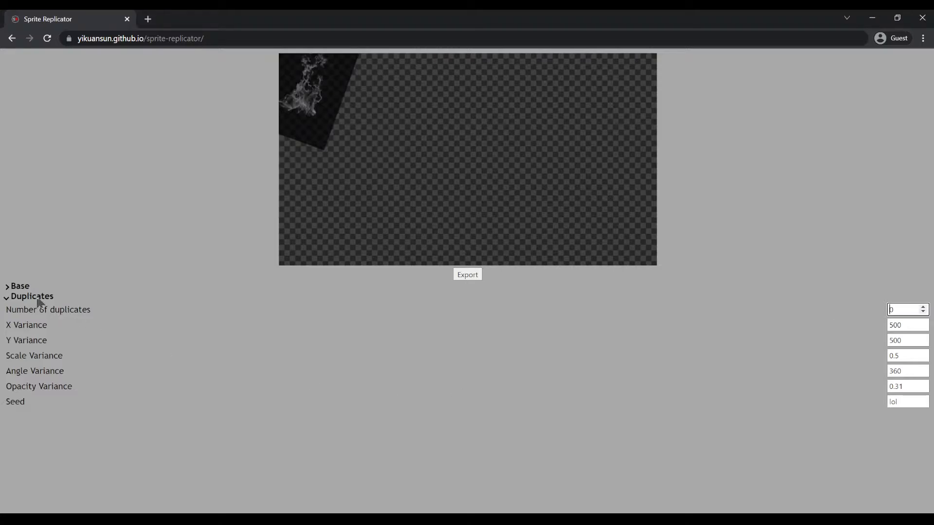
Centre the base sprite on the canvas by setting its X position to 960 and Y position to 540
click(634, 355)
click(48, 297)
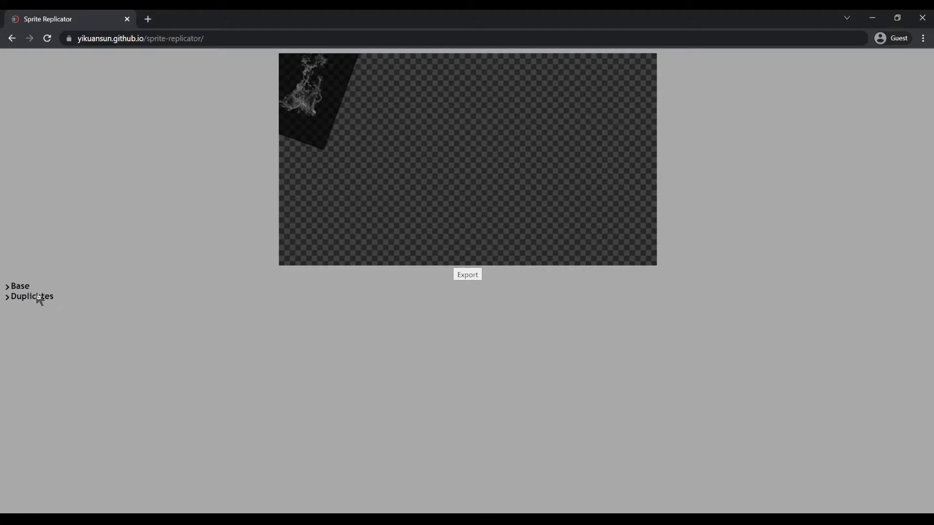
click(21, 287)
click(894, 299)
double_click(895, 298)
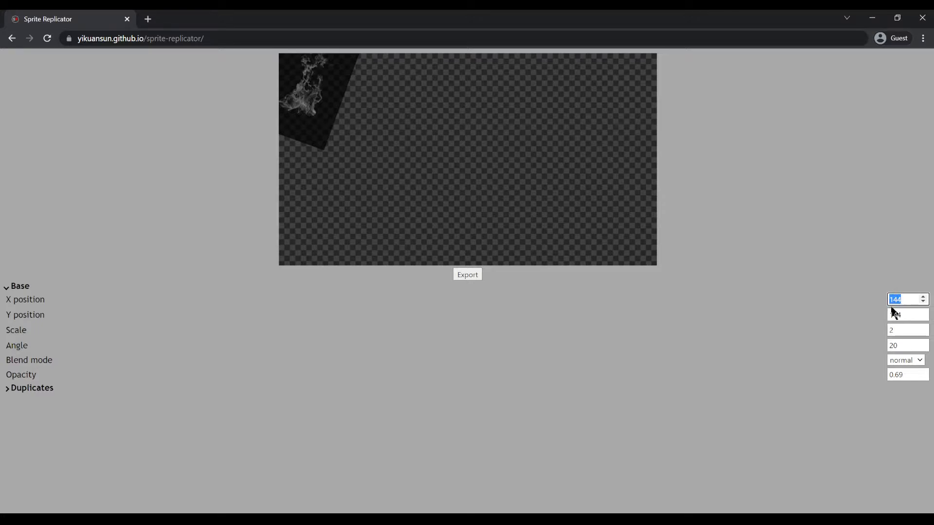
double_click(893, 314)
click(845, 263)
double_click(896, 299)
text(960)
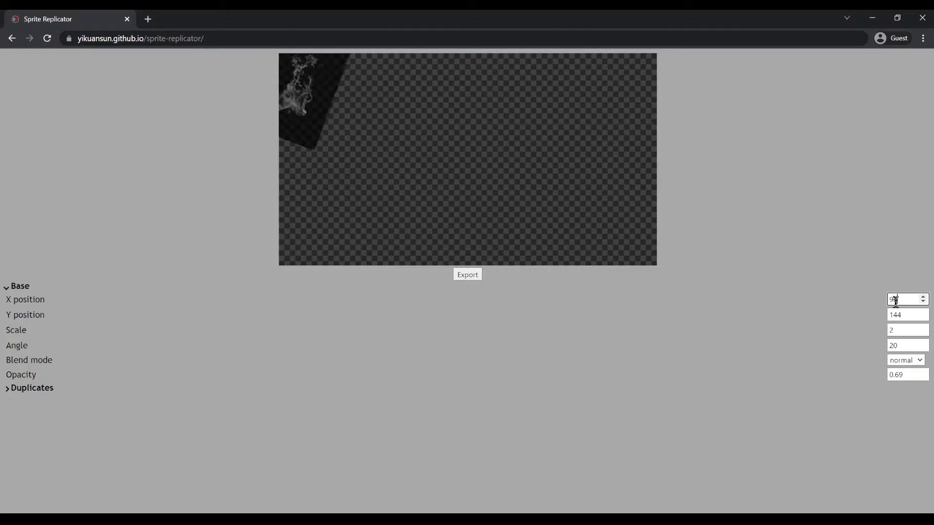
double_click(895, 315)
text(540)
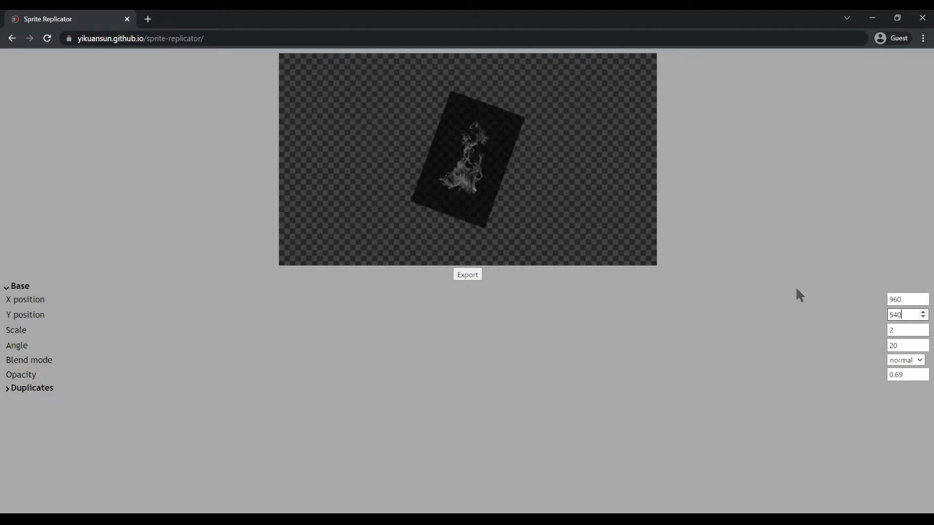
click(803, 235)
Set the base sprite's angle to 0 and its opacity to 1
click(893, 346)
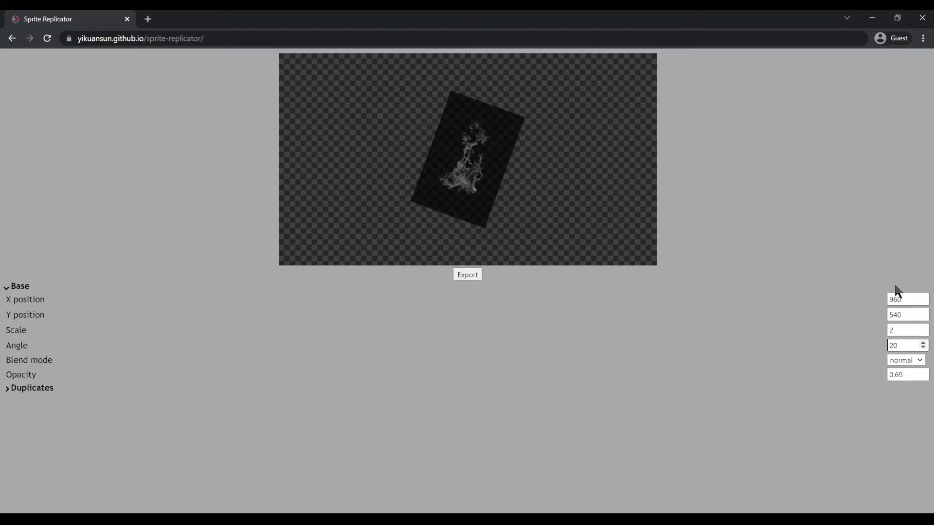
key(BackSpace)
click(886, 270)
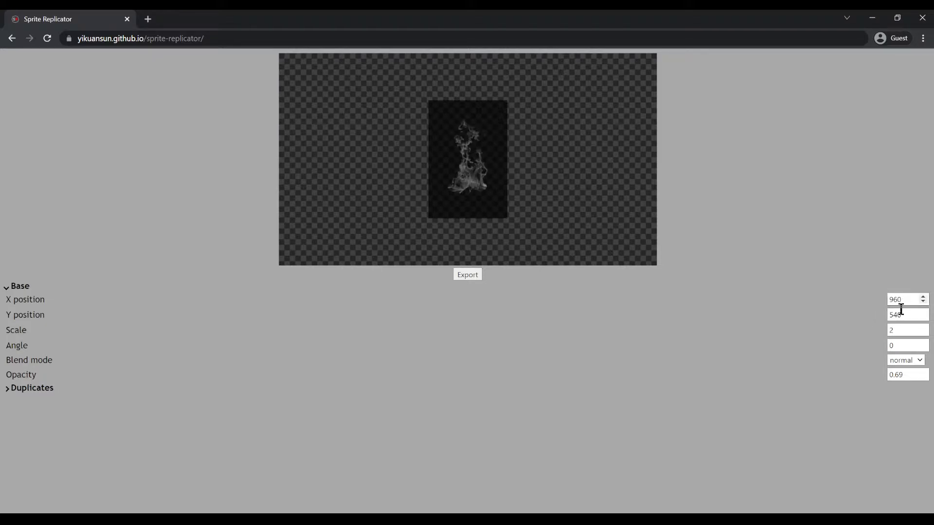
double_click(897, 375)
text(1)
click(885, 255)
Reduce the base sprite's scale to 1.5
click(896, 345)
click(897, 334)
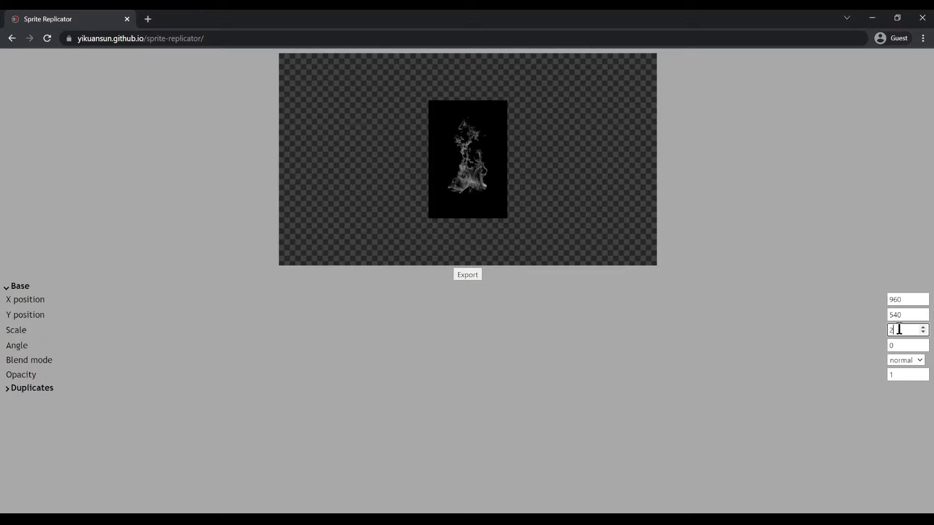
click(924, 334)
click(924, 334)
click(923, 334)
click(924, 334)
click(924, 333)
click(889, 227)
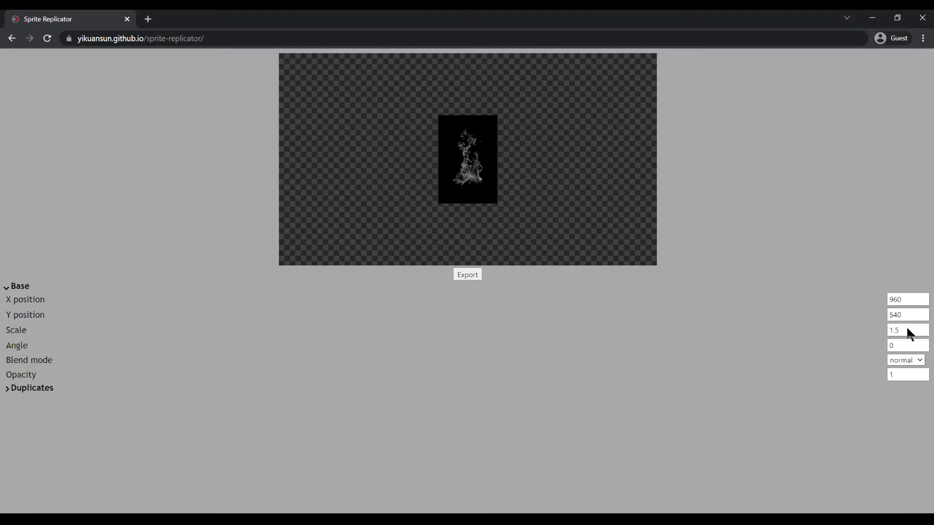
click(900, 225)
click(900, 229)
Raise the number of duplicates of the sprite to 11
click(25, 288)
click(30, 297)
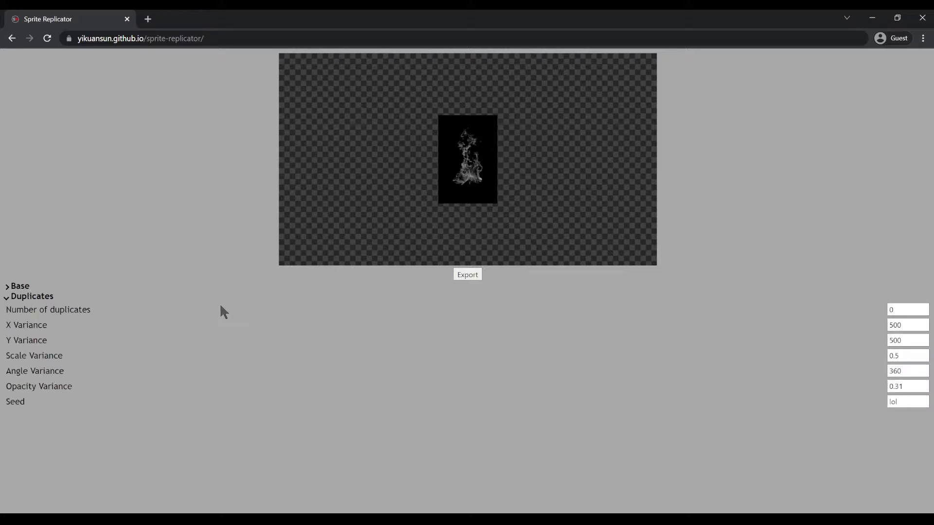
drag(923, 308, 923, 309)
click(924, 308)
click(923, 309)
click(923, 309)
click(924, 309)
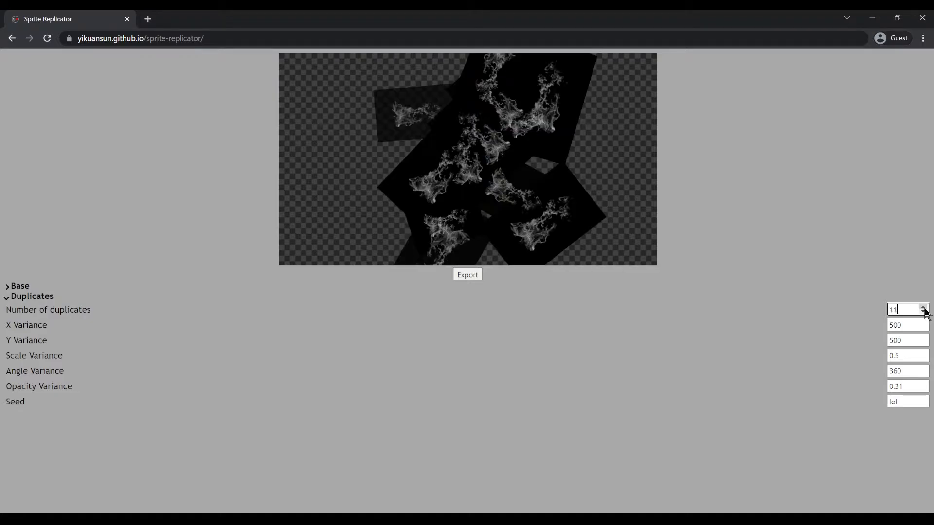
Lower the duplicates' Y variance to 261
click(905, 325)
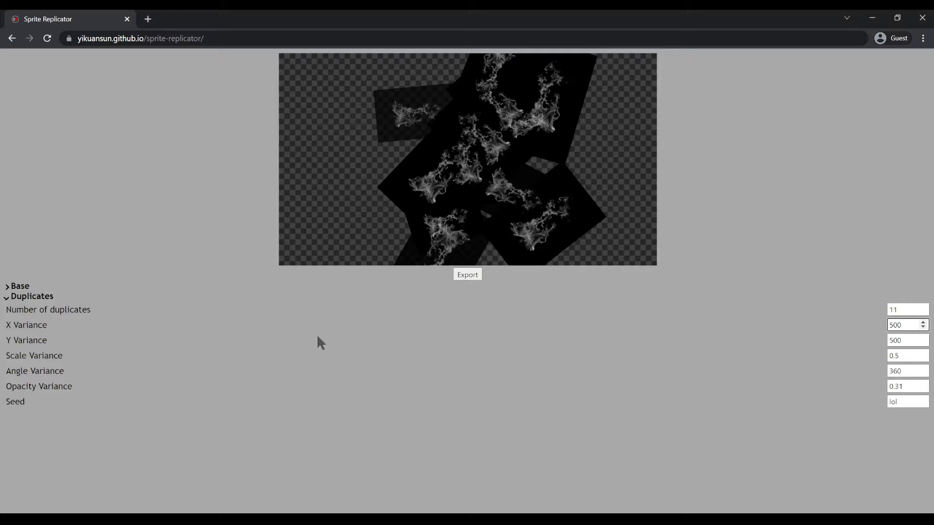
key(Tab)
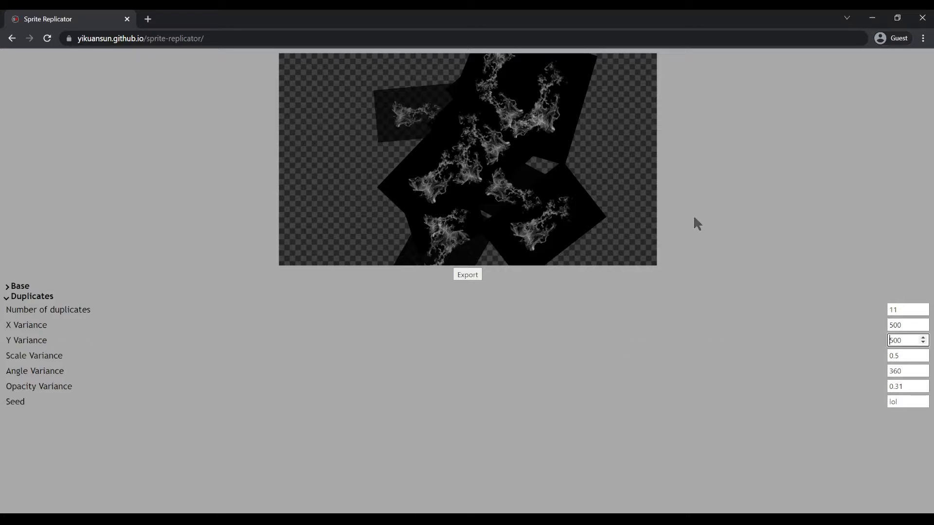
drag(926, 344, 926, 345)
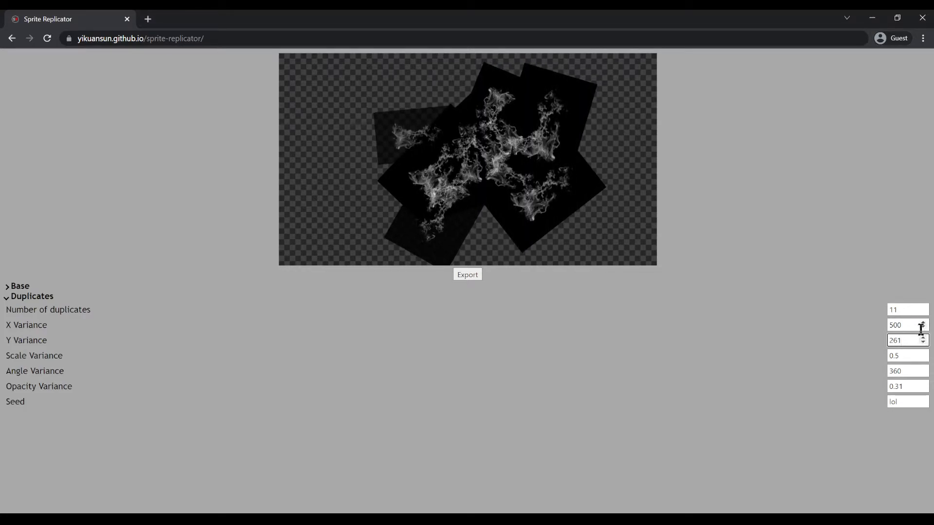
Set both the X variance and the Y variance of the duplicates to 200
double_click(892, 325)
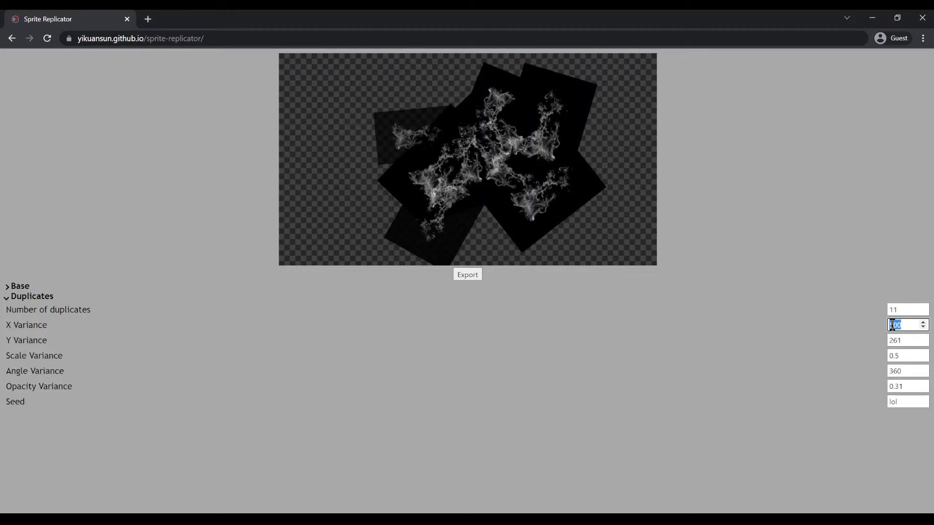
text(200)
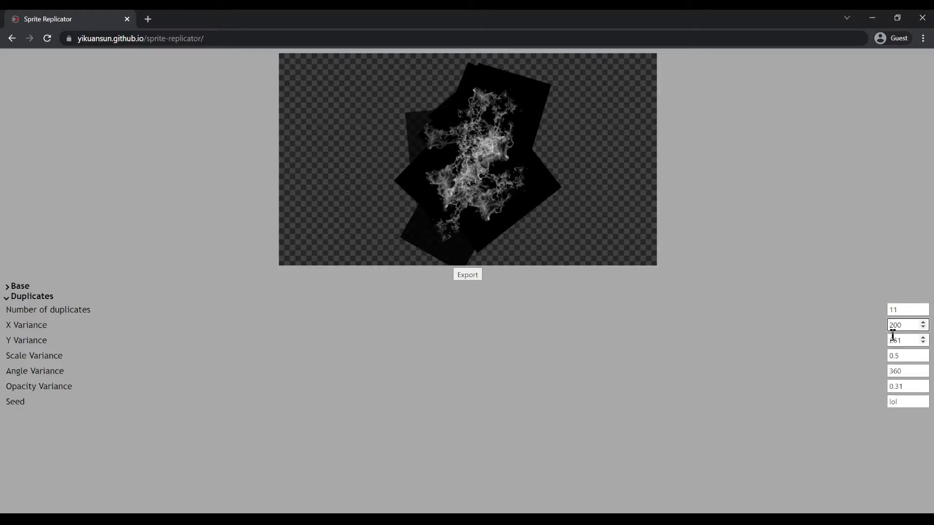
double_click(893, 340)
key(BackSpace)
text(200)
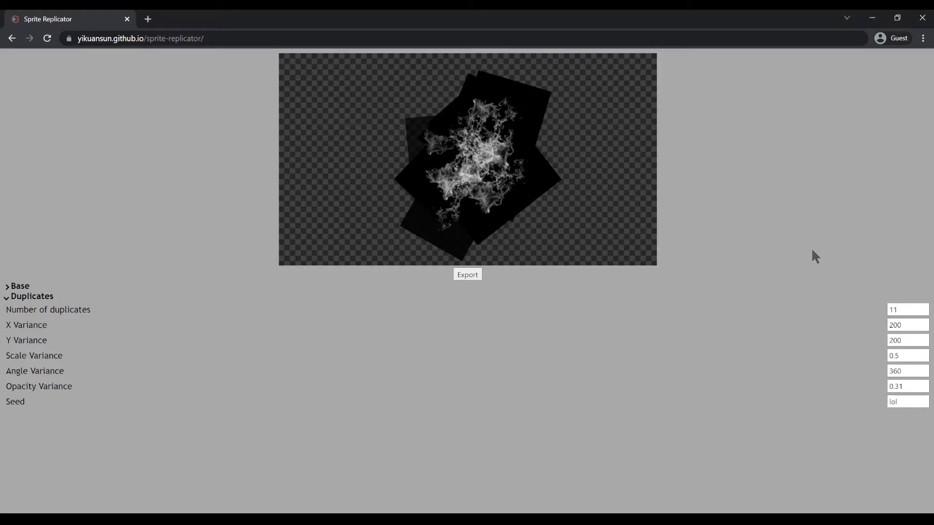
Set both the X variance and the Y variance of the duplicates to 169
double_click(892, 325)
text(109)
double_click(894, 341)
text(16)
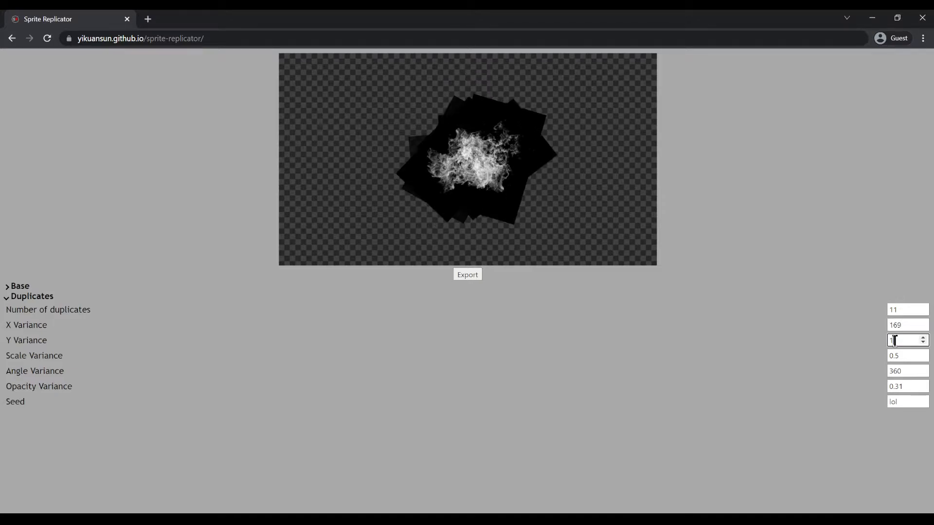
text(9)
click(812, 223)
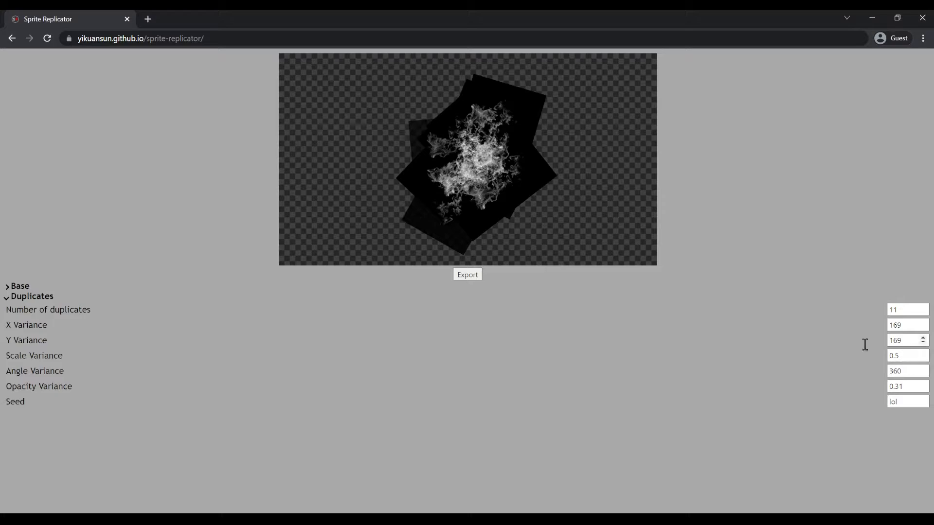
Try raising the duplicates' scale variance to 1.7 and lowering it to 0
click(49, 359)
click(493, 199)
click(923, 356)
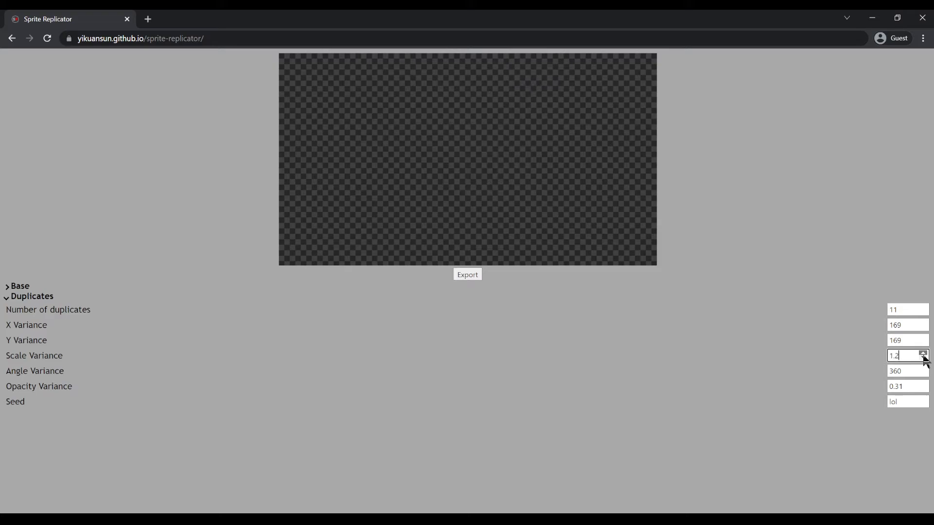
click(923, 356)
click(923, 355)
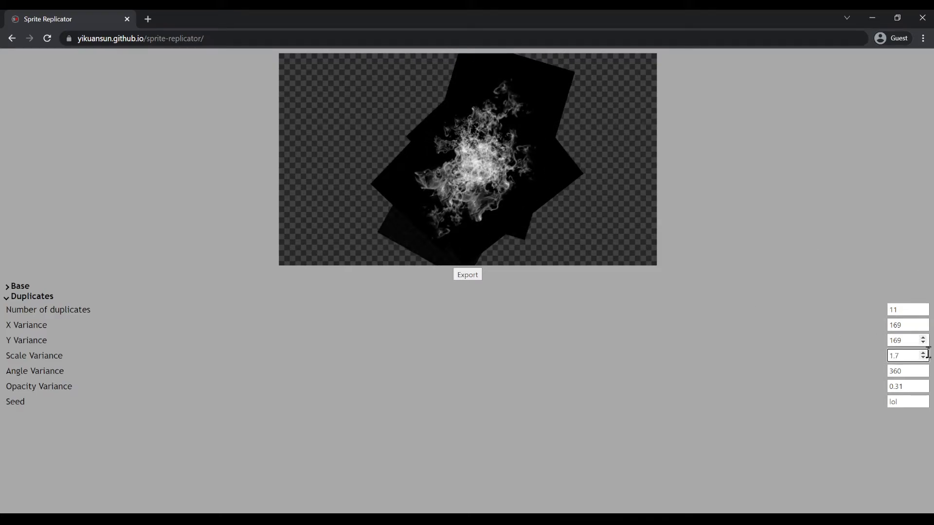
click(925, 358)
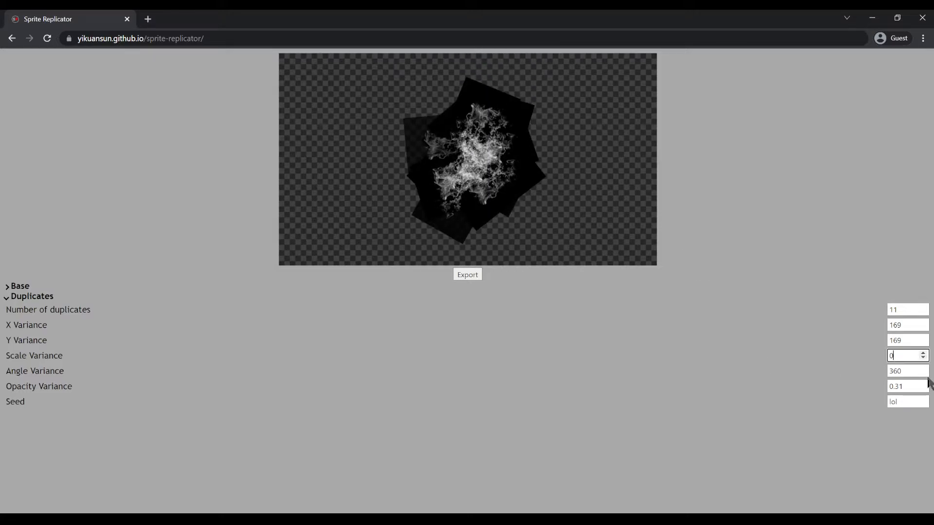
Adjust the duplicates' scale variance to 0.8
click(923, 354)
click(924, 354)
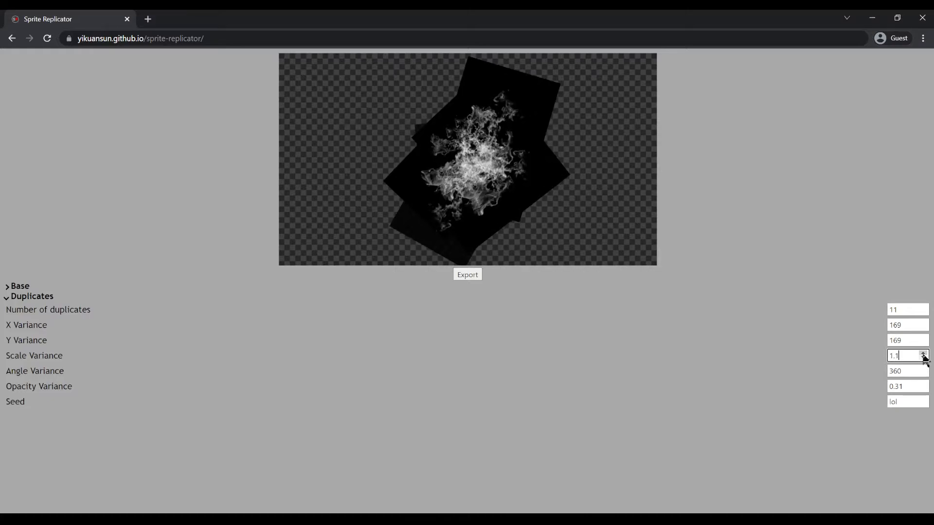
click(923, 359)
click(923, 359)
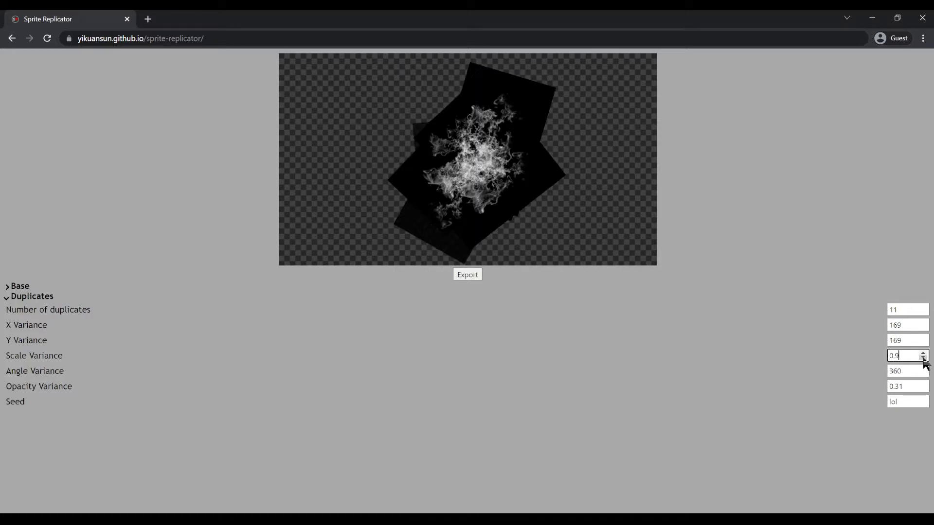
click(923, 359)
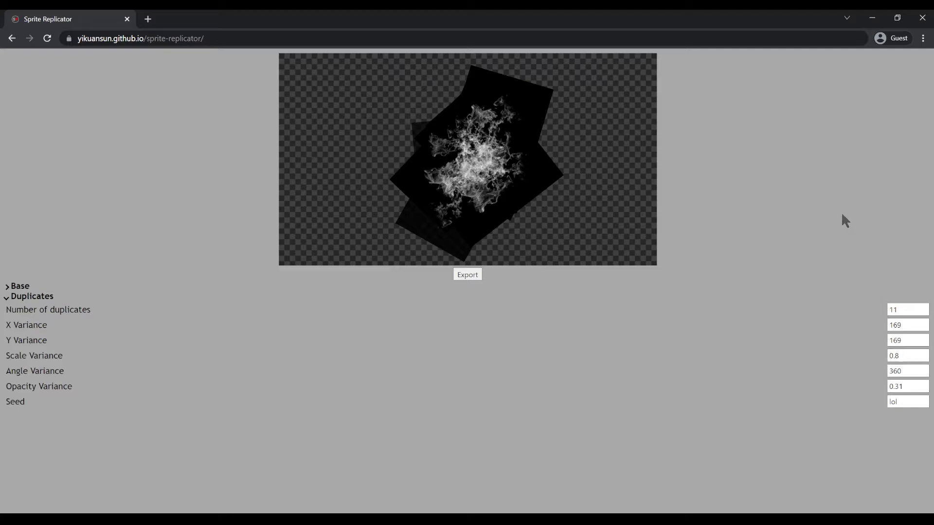
Remove the random rotation of the duplicates by setting the angle variance to 0
click(922, 371)
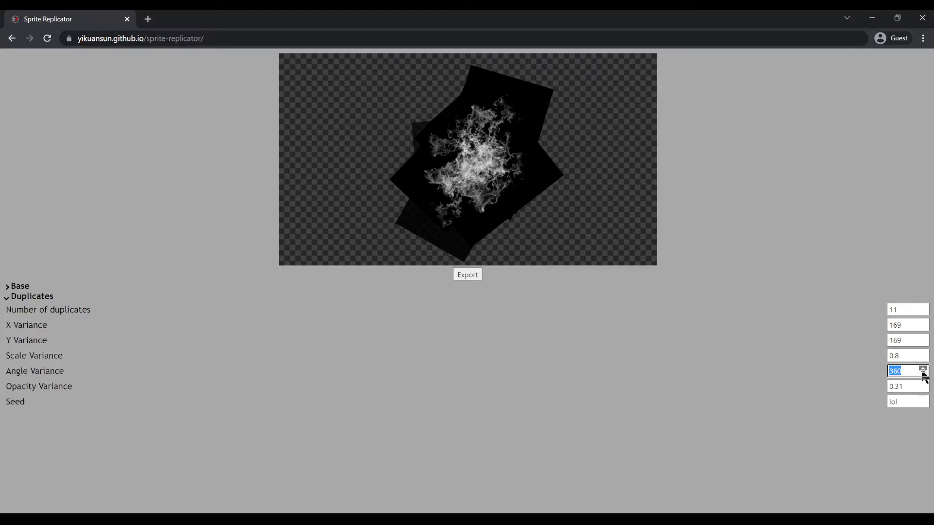
click(894, 372)
click(864, 372)
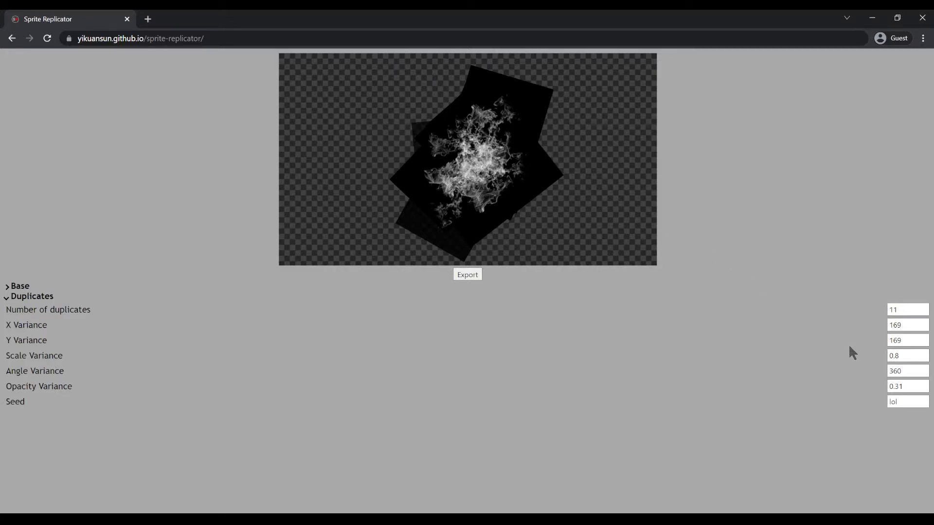
double_click(896, 372)
text(0)
click(821, 271)
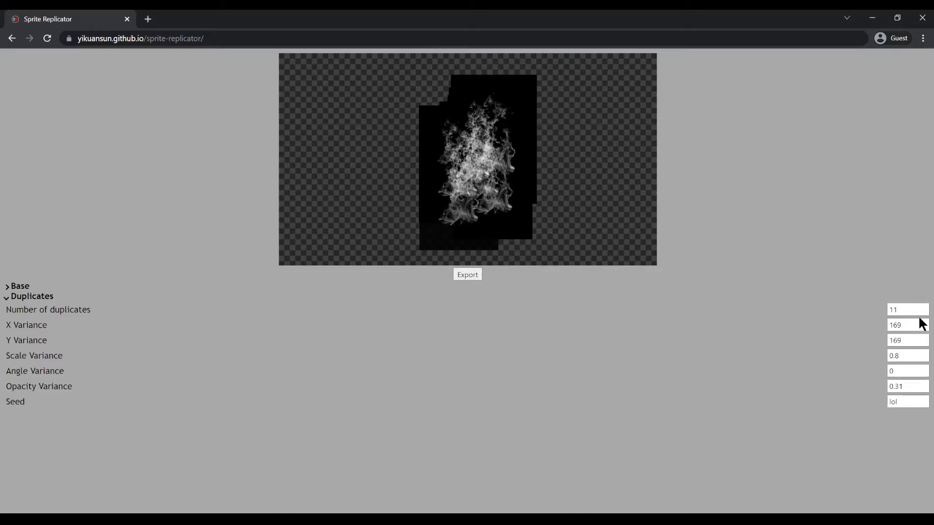
Try spreading the duplicates horizontally with X variances of 200 and 900
double_click(893, 325)
text(200)
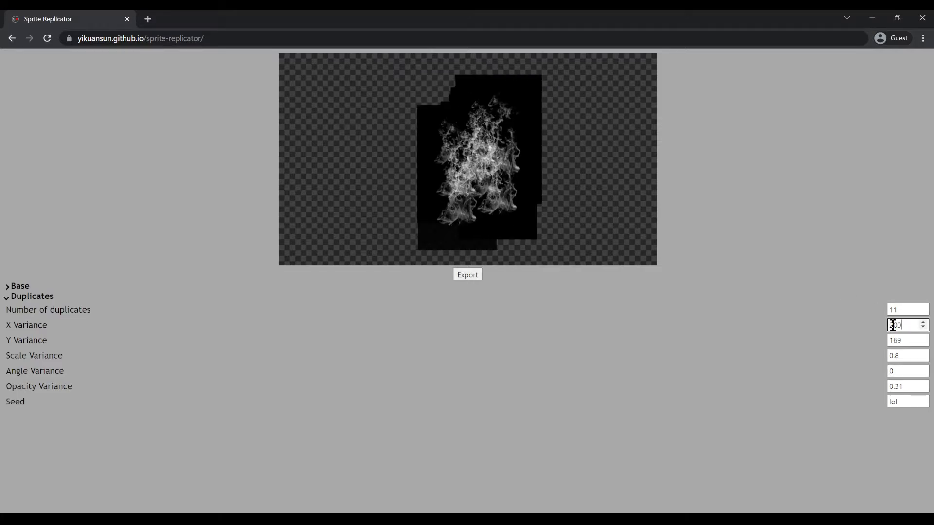
drag(893, 325, 893, 325)
text(5)
text(9)
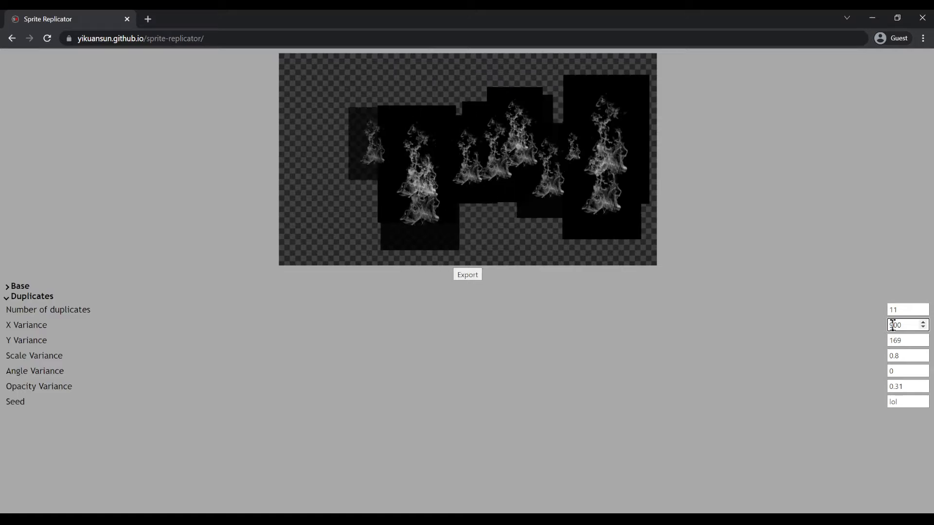
click(629, 193)
Restore the duplicates' angle variance to 360 and their X variance to 169
click(891, 373)
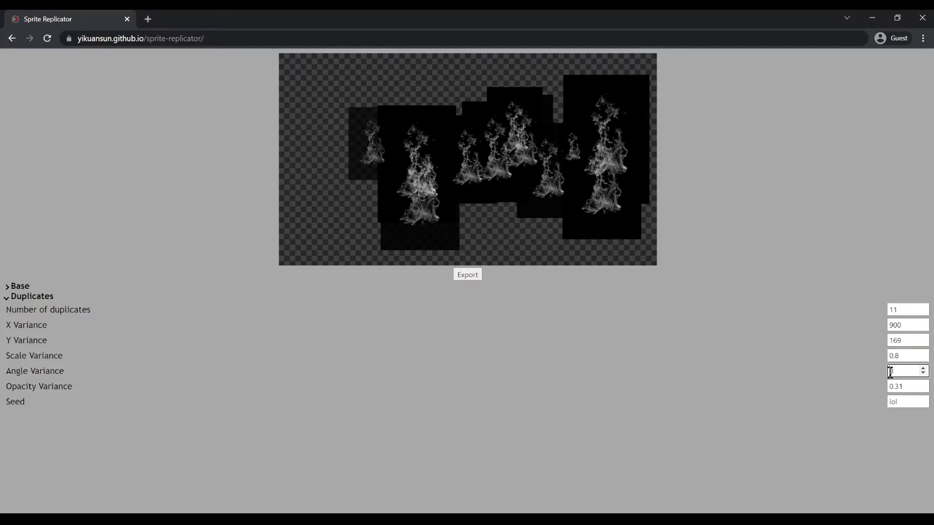
text(36)
click(823, 403)
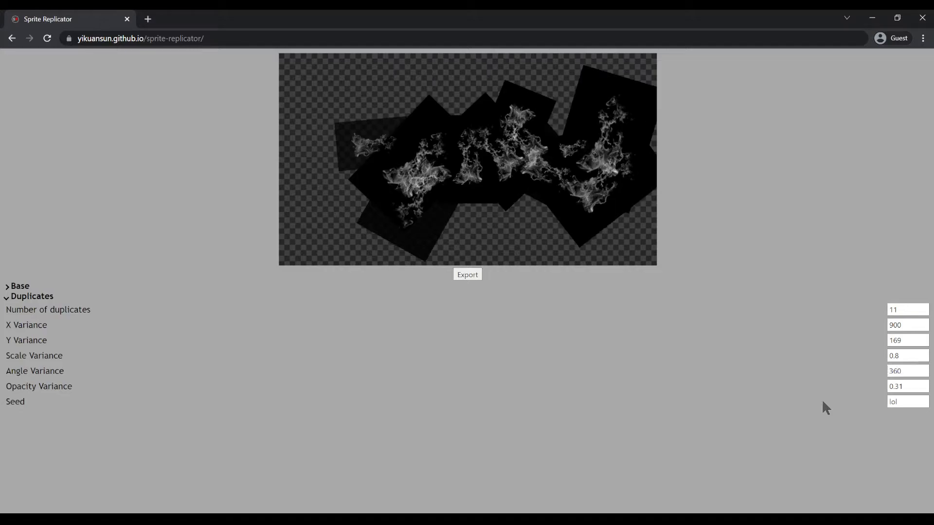
double_click(895, 325)
text(169)
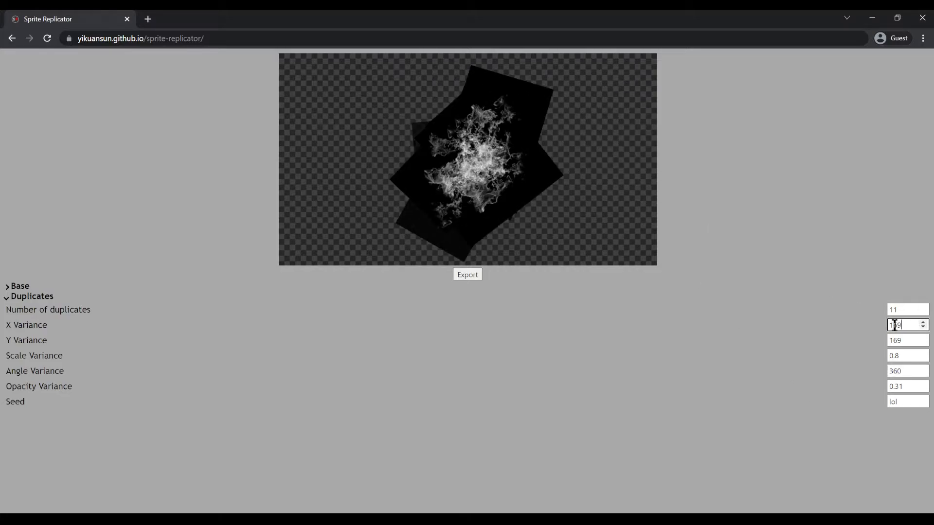
click(838, 239)
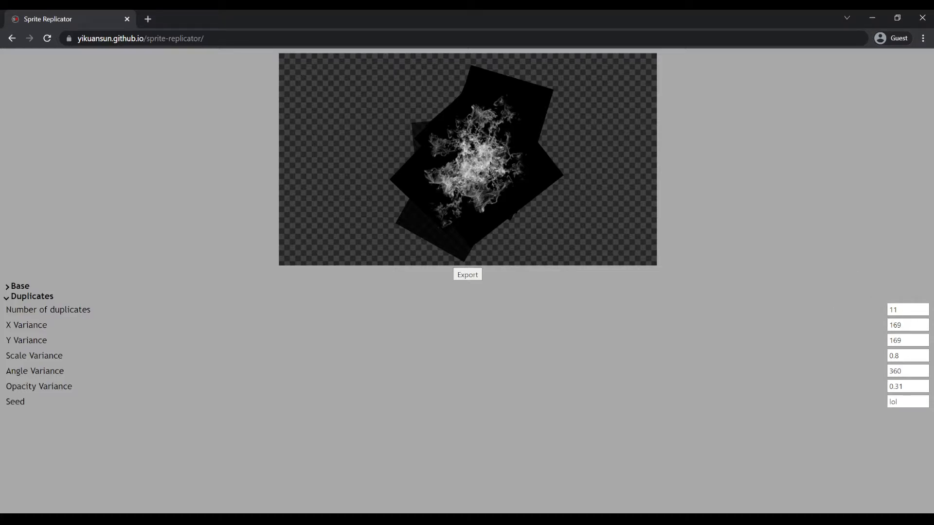
Compare the duplicates with an angle variance of 0, and return the angle variance to 360
double_click(895, 371)
text(0)
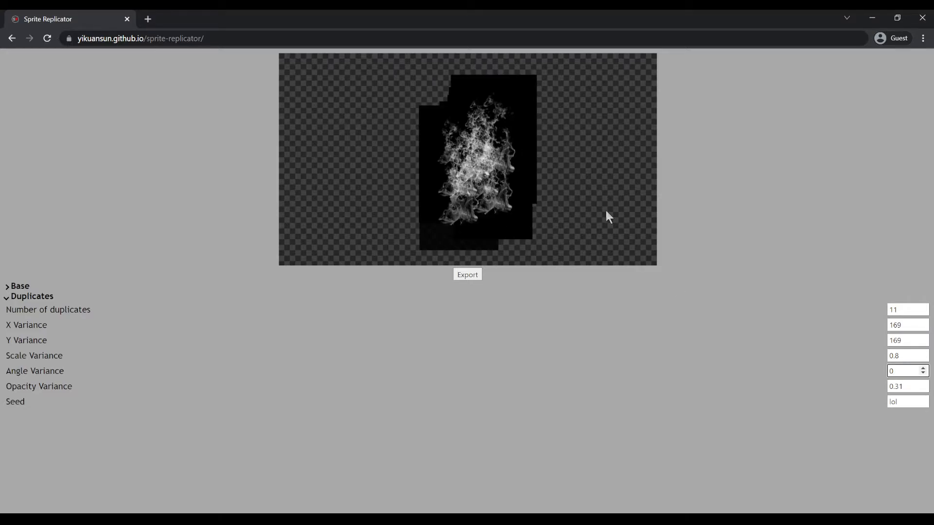
click(922, 374)
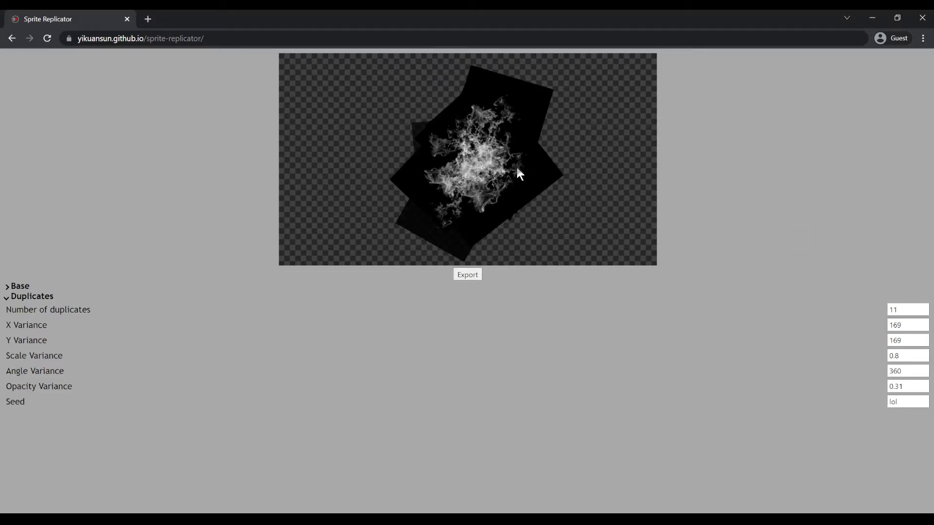
Compare the duplicates with an opacity variance of 0, and set the opacity variance to 0.67
click(923, 389)
click(923, 389)
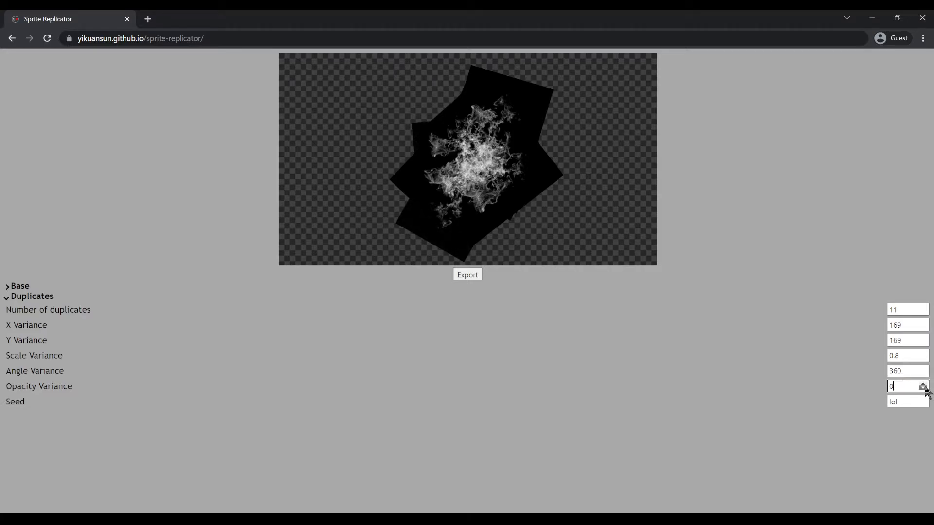
click(923, 384)
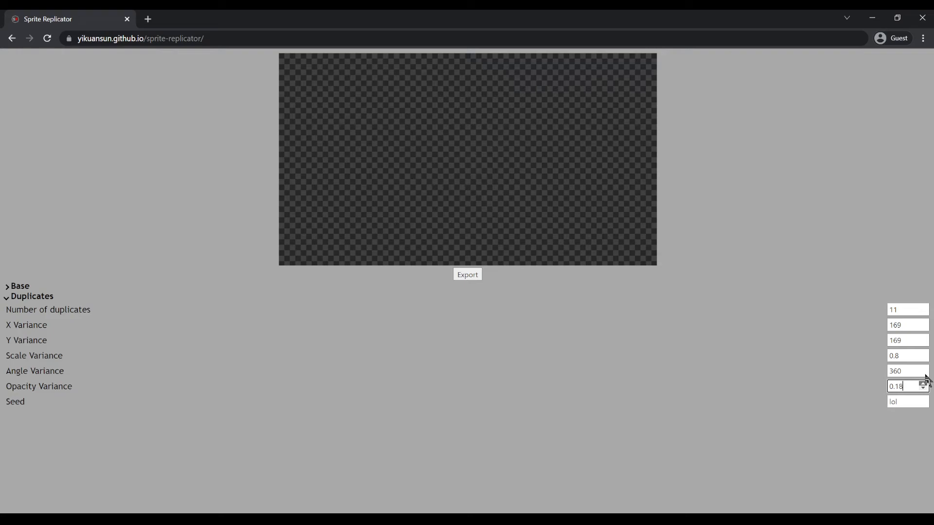
click(923, 384)
click(923, 383)
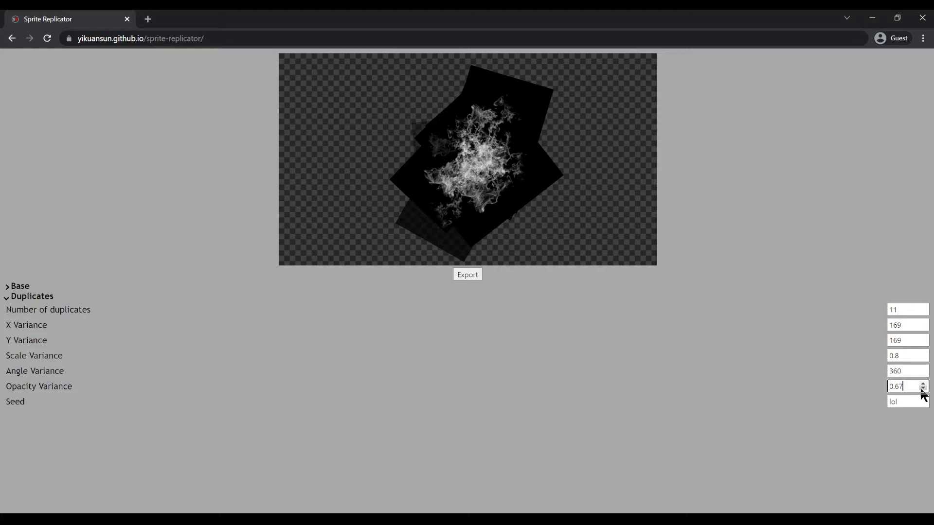
Try an X variance of 500 on the duplicates, inspect the spread smoke up close, and return the X variance to 169
double_click(895, 327)
text(500)
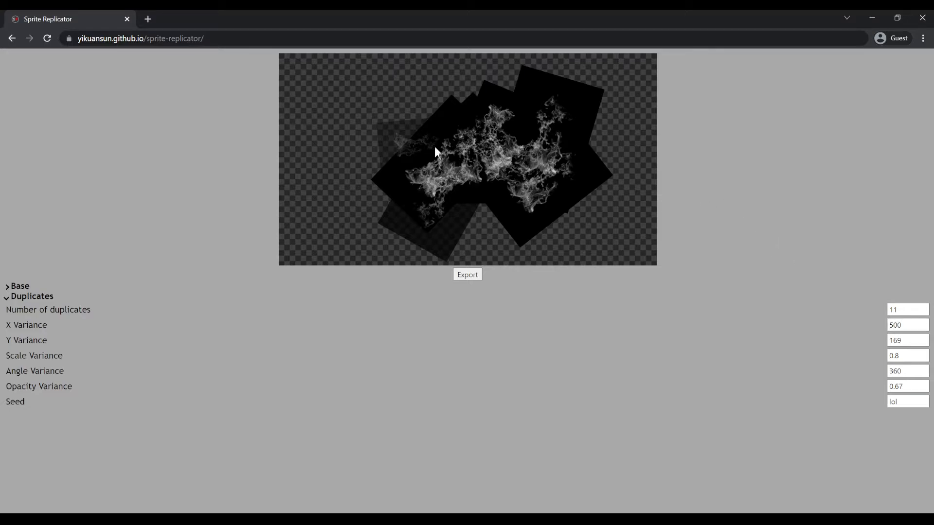
scroll(415, 137, up, 5)
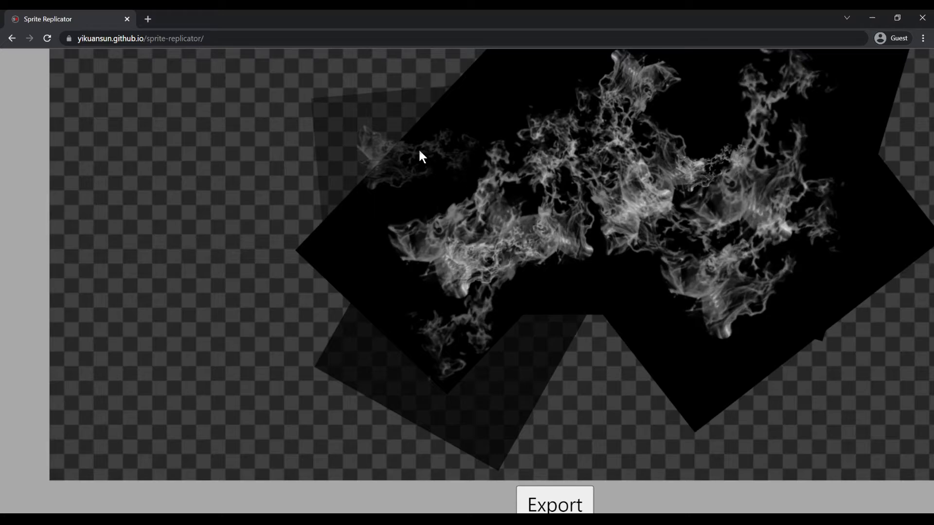
scroll(418, 148, right, 3)
scroll(336, 151, down, 5)
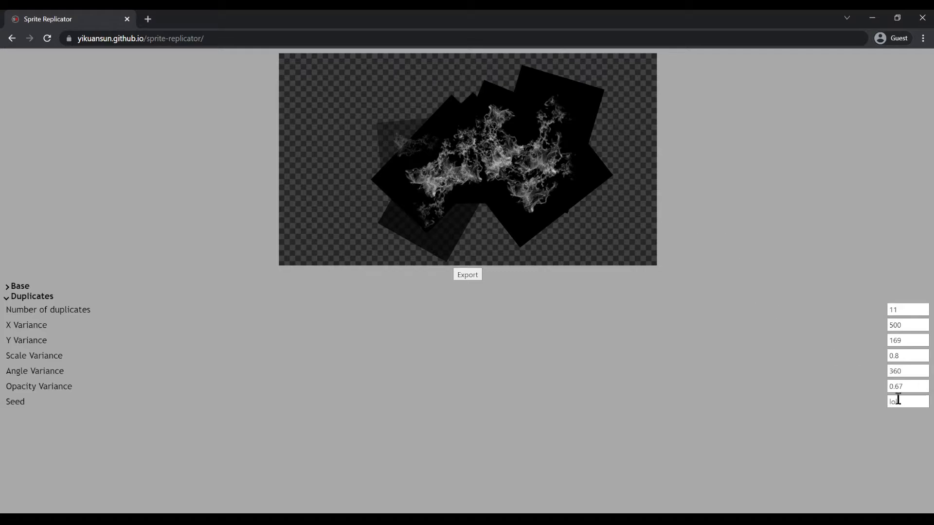
double_click(895, 325)
text(169)
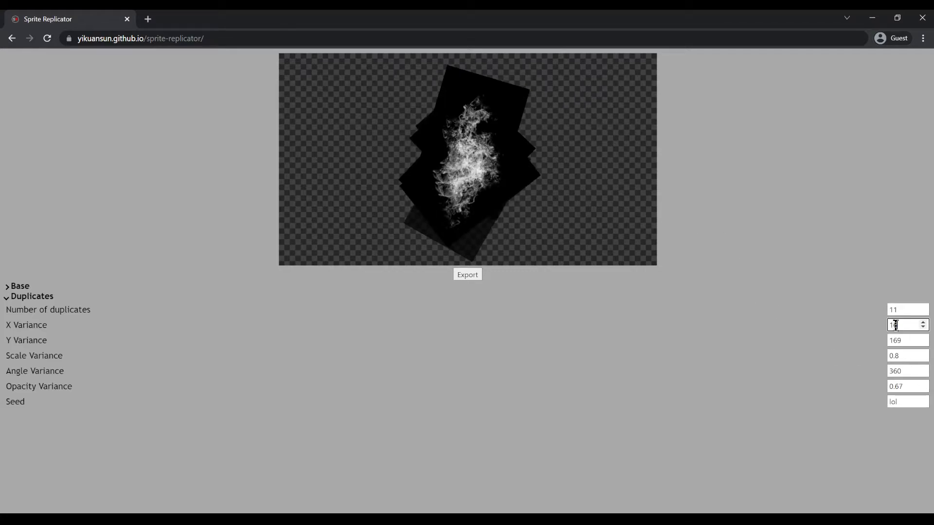
click(837, 271)
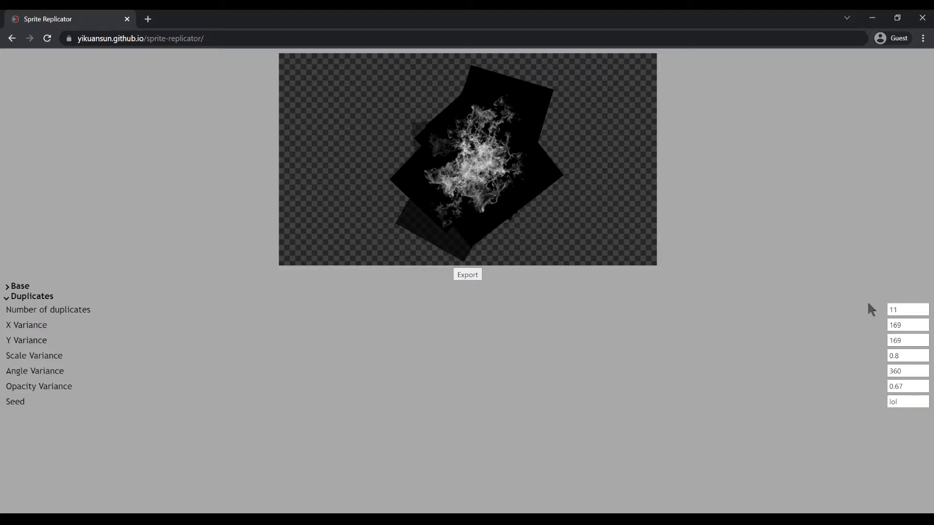
Try different random arrangements of the duplicates by clearing the seed and entering short seeds such as m and [][
double_click(903, 402)
key(BackSpace)
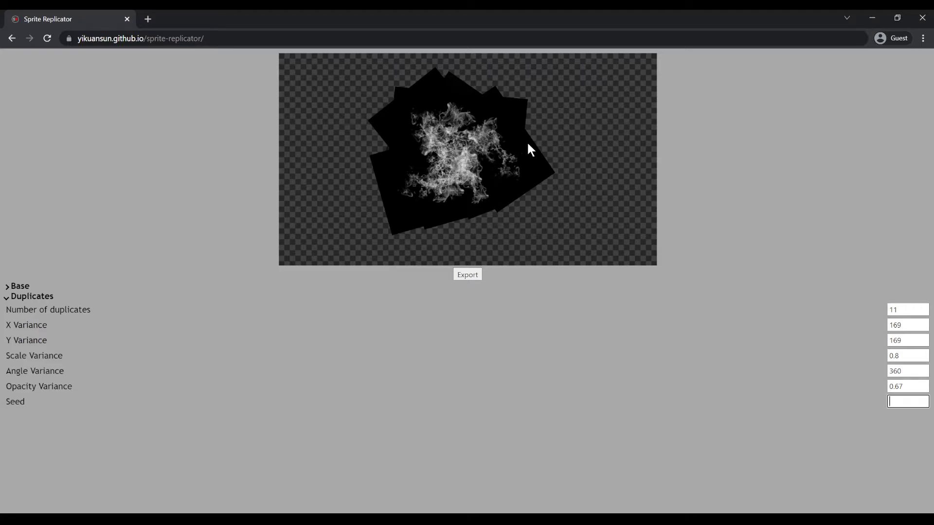
text(m)
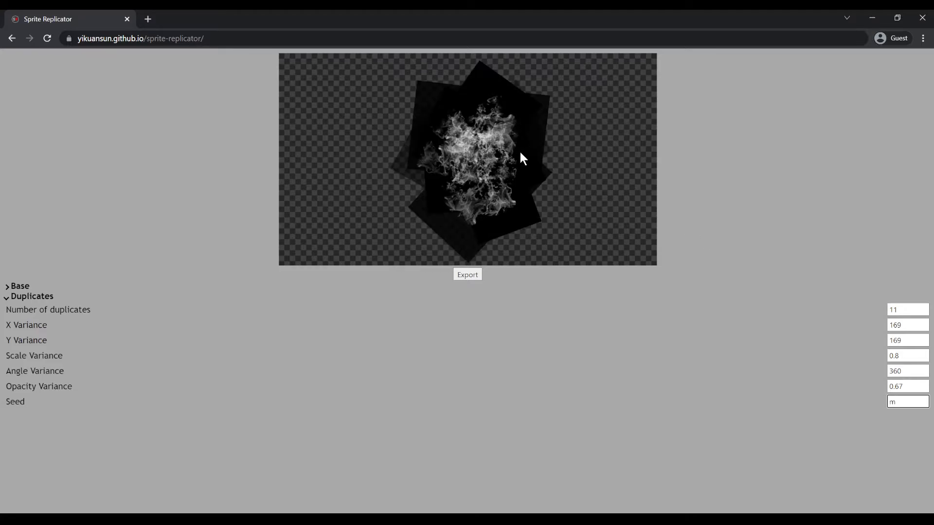
key(BackSpace)
text([][)
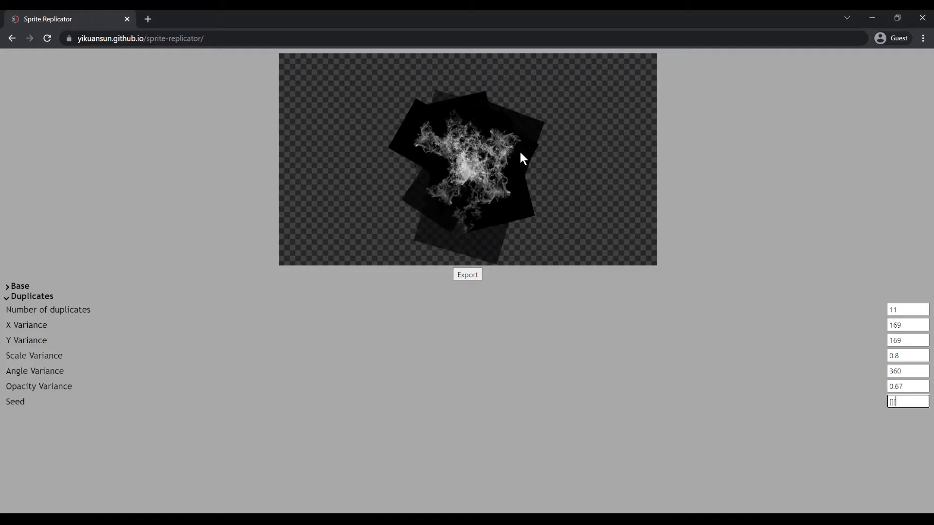
text(])
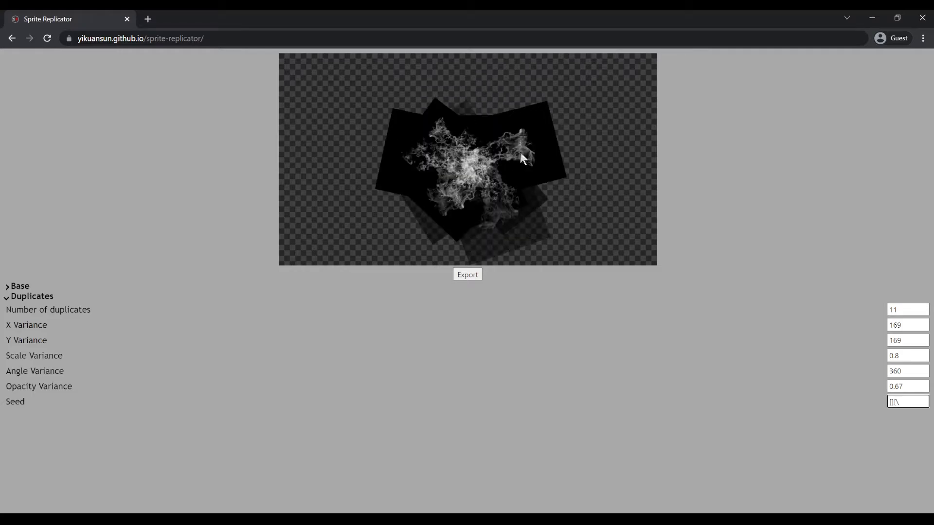
Try the seed banana for the duplicates and inspect the resulting smoke arrangement up close
key(shift+Left)
key(shift+Left)
key(shift+Left)
text(banana)
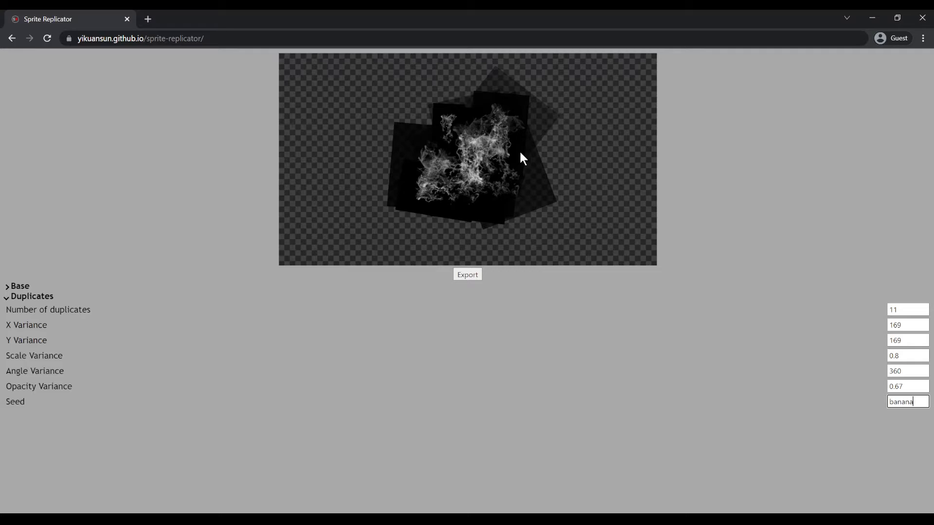
click(521, 152)
scroll(521, 152, up, 5)
scroll(521, 152, up, 1)
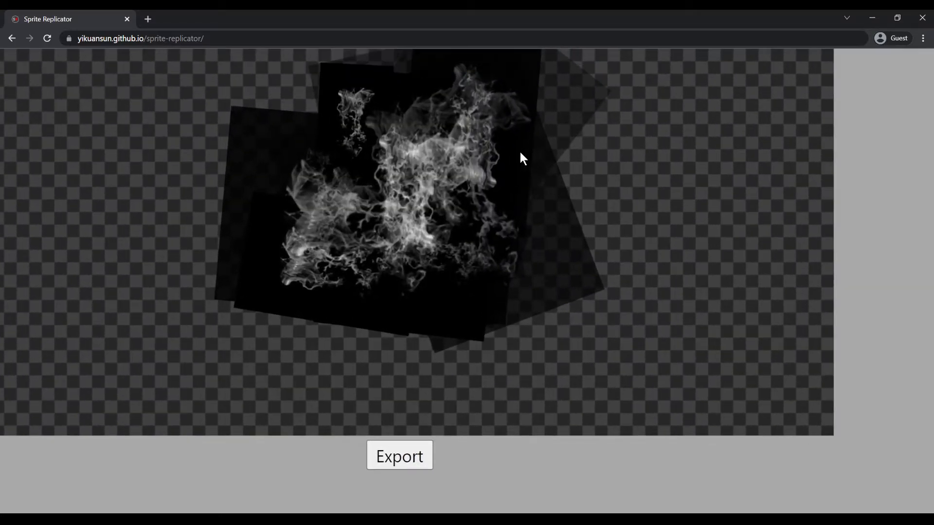
scroll(484, 175, down, 5)
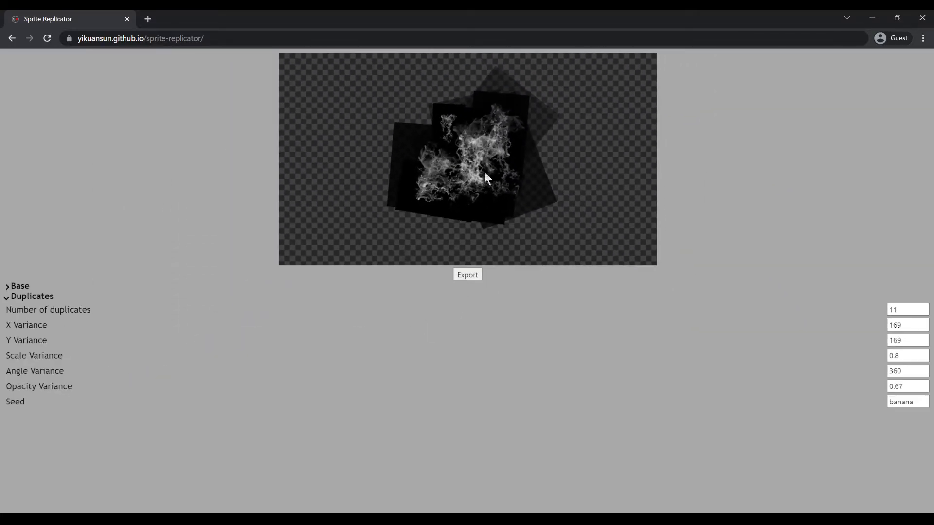
Set the duplicates' seed to energy and export the composite sprite
double_click(895, 403)
text(energy)
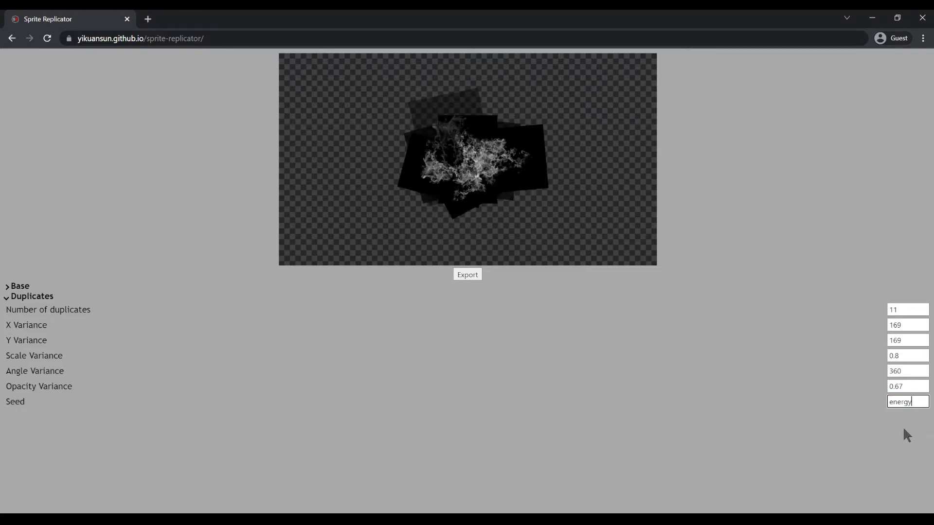
click(903, 429)
click(468, 275)
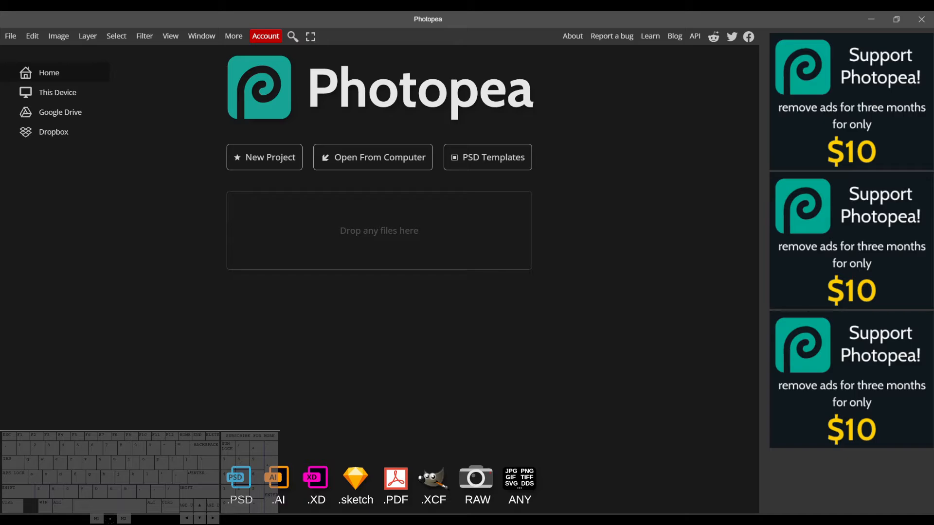
In Photopea, create a 1920 x 1080 px project from the FB Event Image preset with a black background
click(268, 164)
click(199, 226)
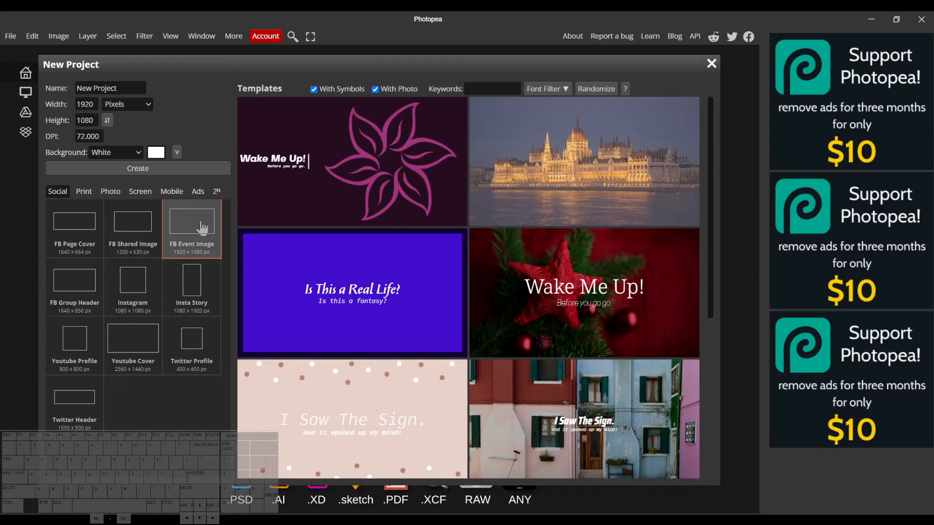
click(116, 149)
click(117, 177)
click(124, 171)
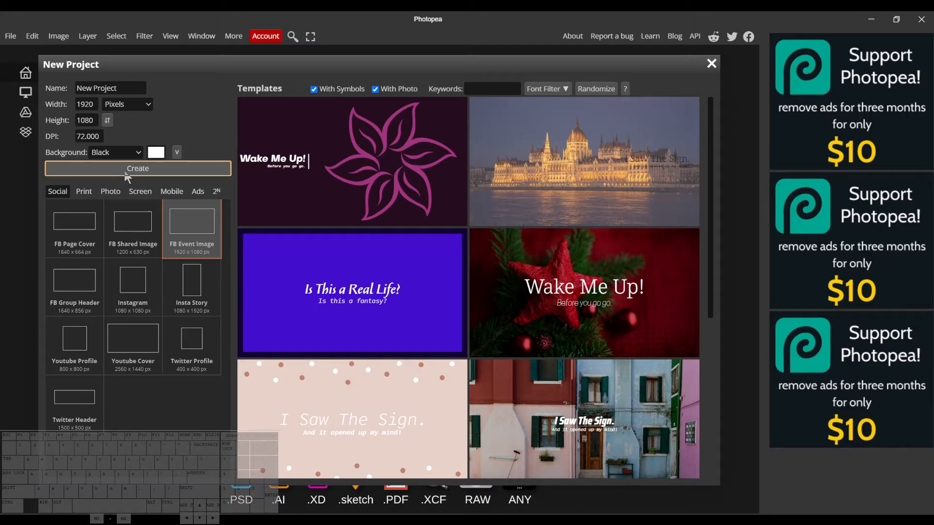
Open the Sprite Replicator plugin, examine its document dimensions, and close the plugin
click(600, 97)
click(601, 98)
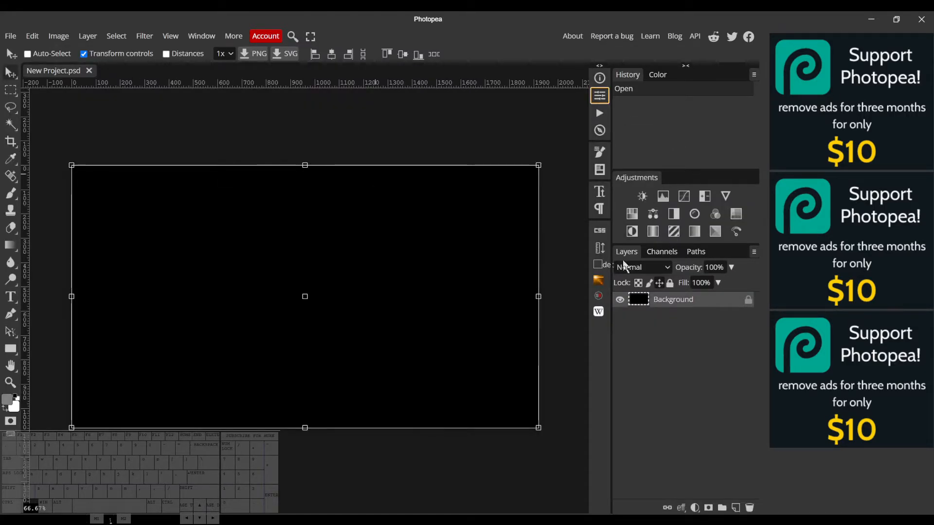
click(603, 297)
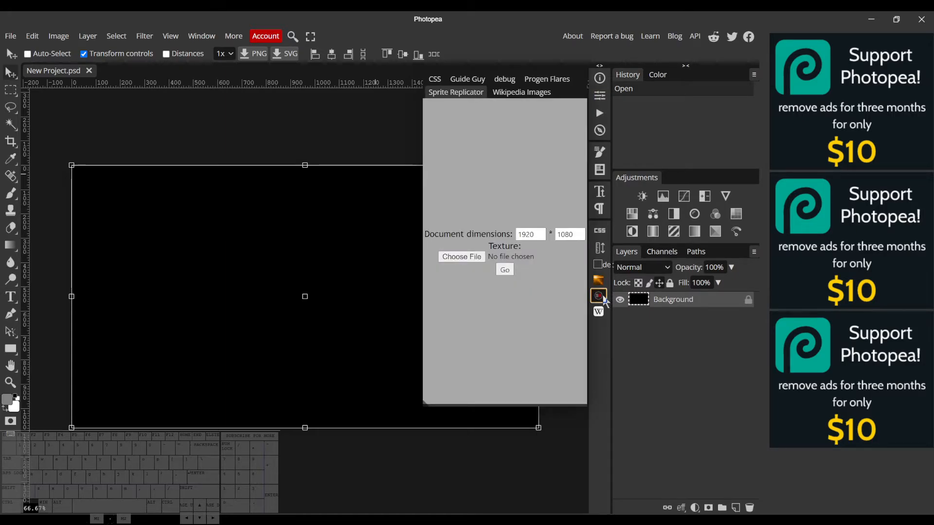
click(530, 234)
click(560, 234)
click(505, 236)
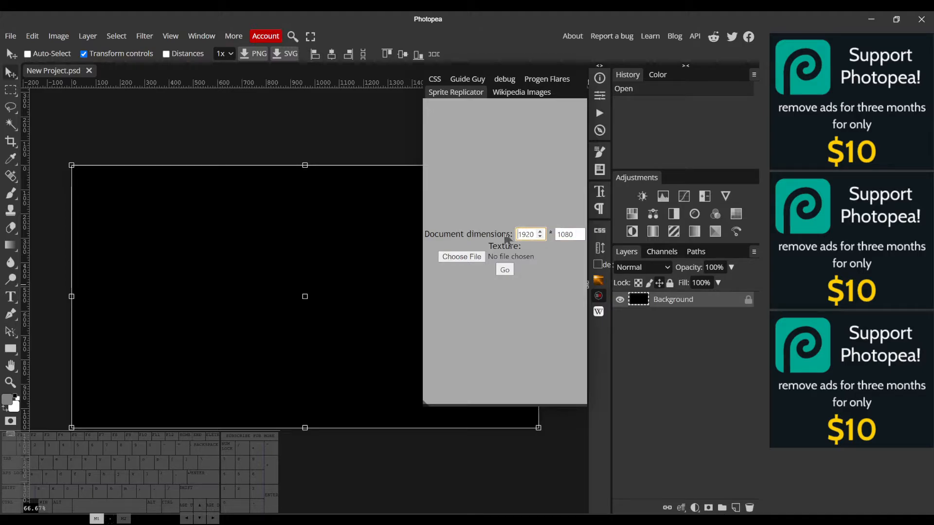
click(536, 216)
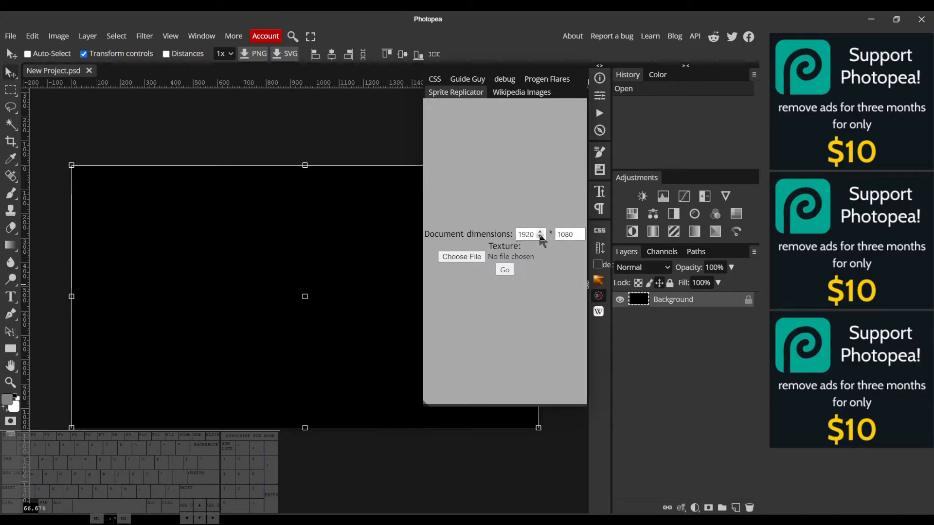
click(598, 296)
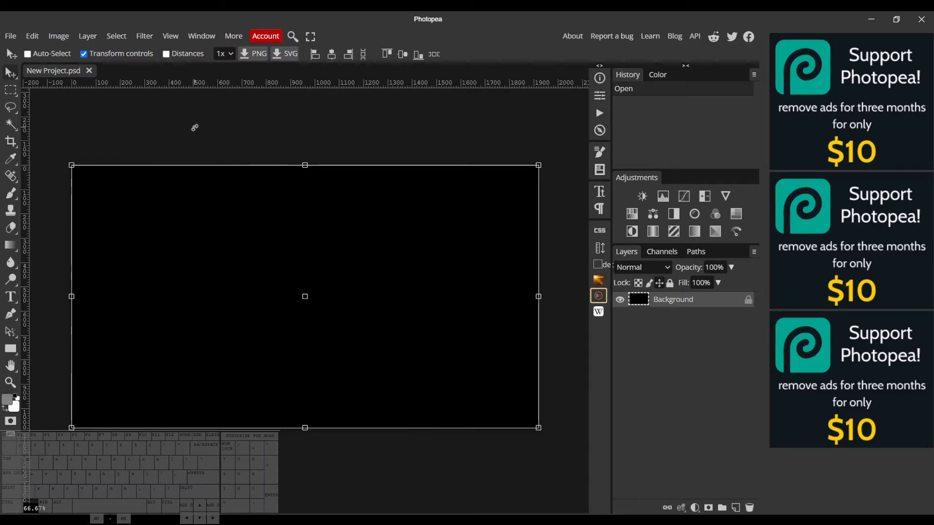
Close the current project and create a 2048 x 2048 px project with a black background
click(89, 70)
click(240, 159)
click(216, 191)
click(139, 360)
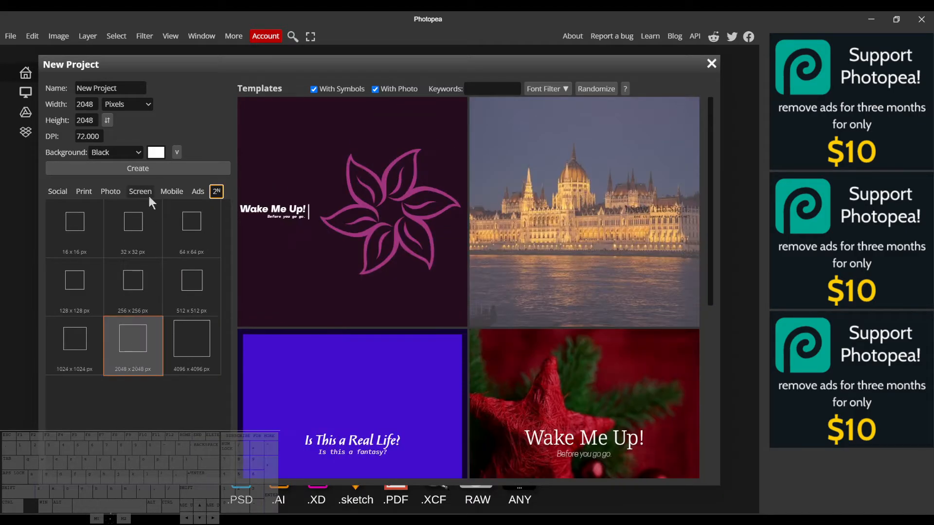
click(131, 168)
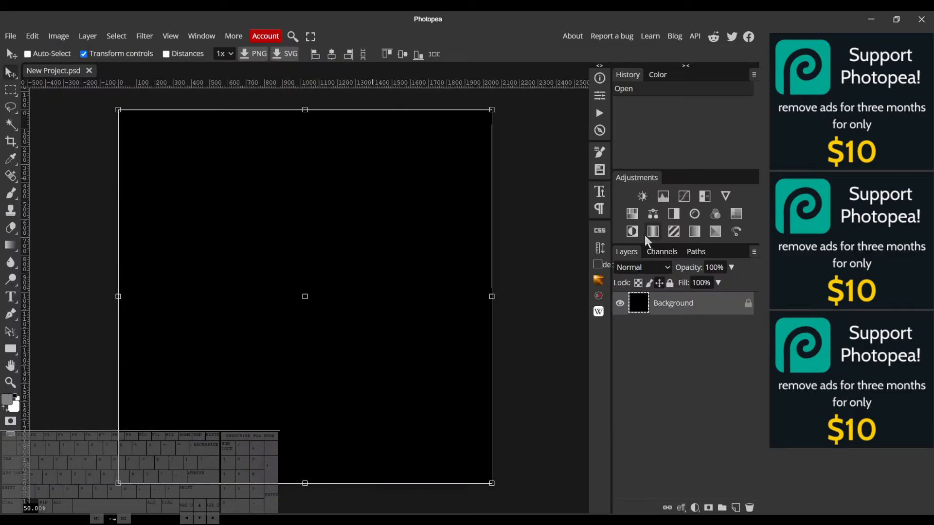
Open the Sprite Replicator plugin and compare its document dimensions with the width, height and units in the Image Size dialog
click(599, 297)
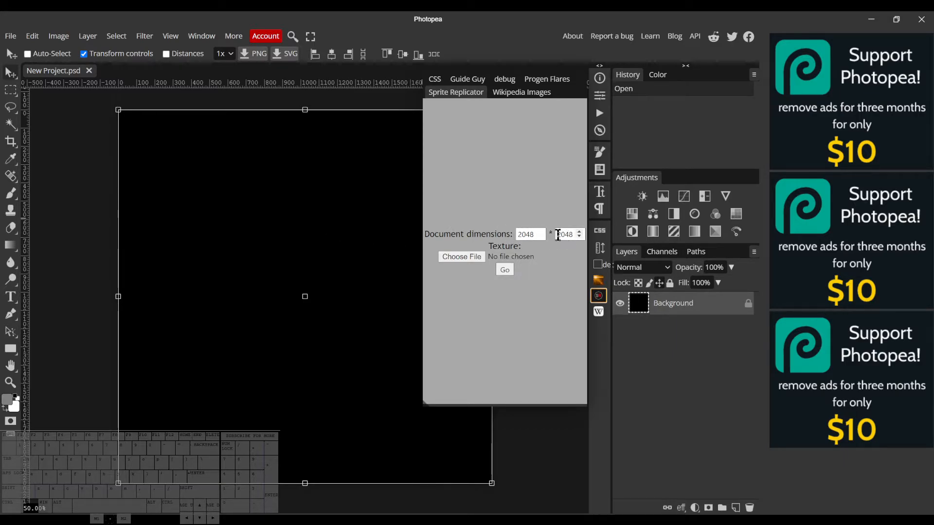
click(58, 35)
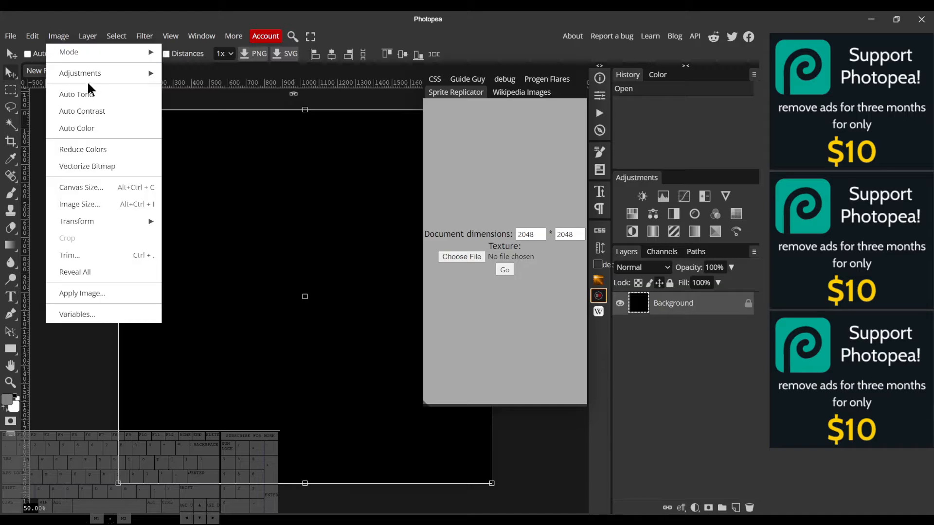
click(108, 205)
click(132, 142)
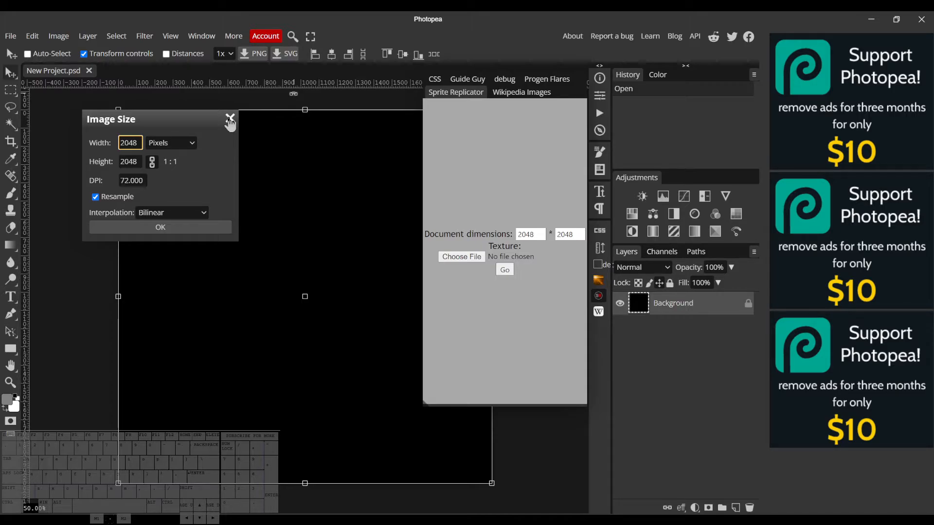
drag(230, 121, 329, 149)
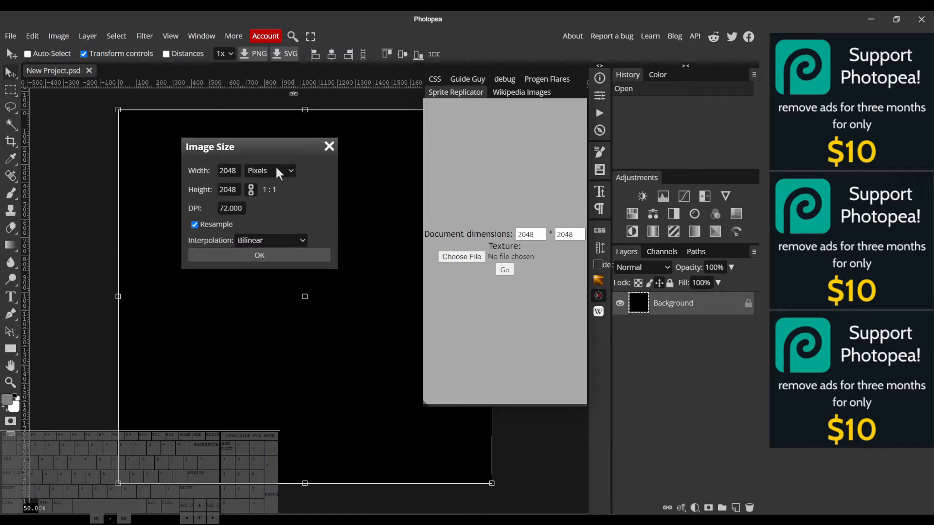
click(290, 171)
click(293, 172)
click(297, 174)
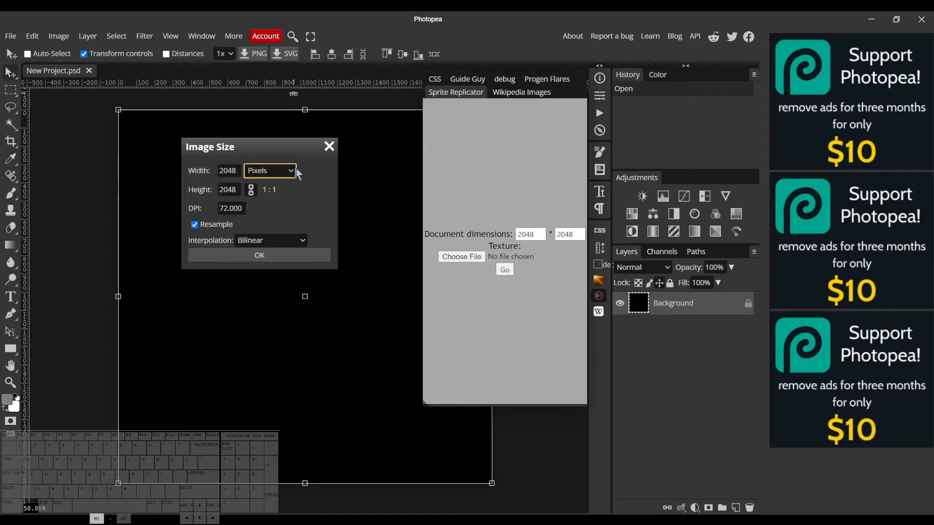
click(330, 147)
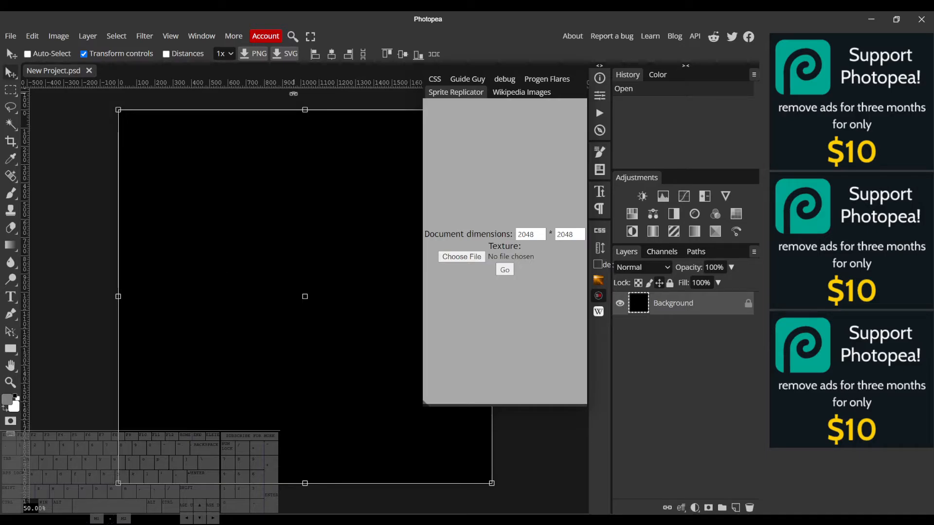
Close the square project and create a black 1920 x 1080 px project from the FB Event Image preset
click(88, 71)
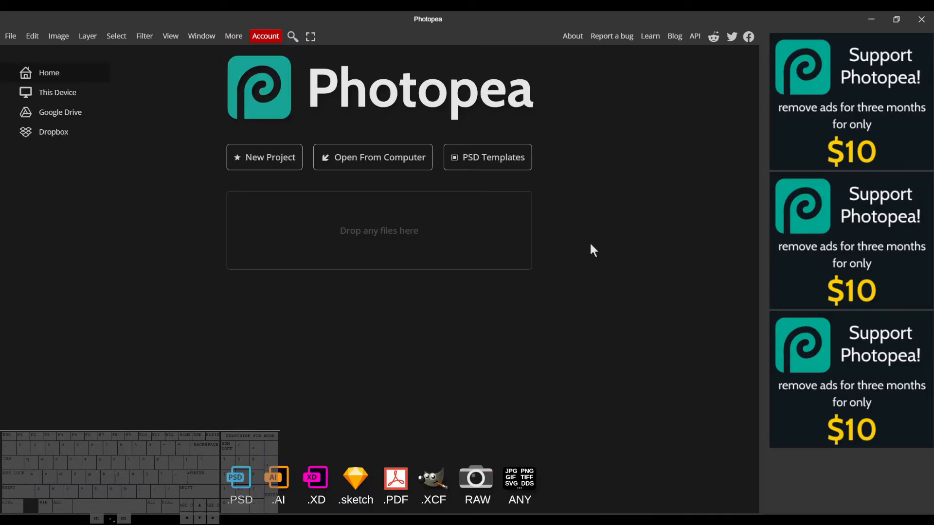
click(301, 163)
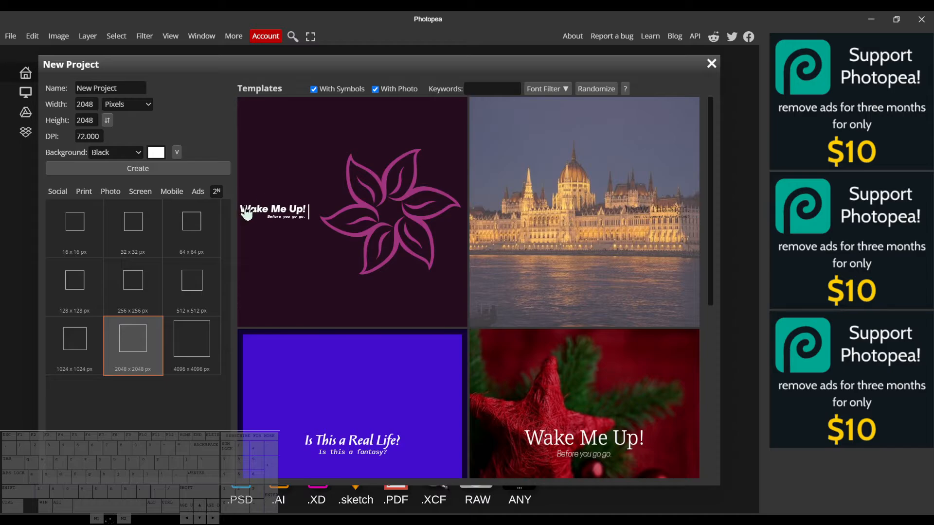
click(58, 191)
click(197, 241)
click(123, 168)
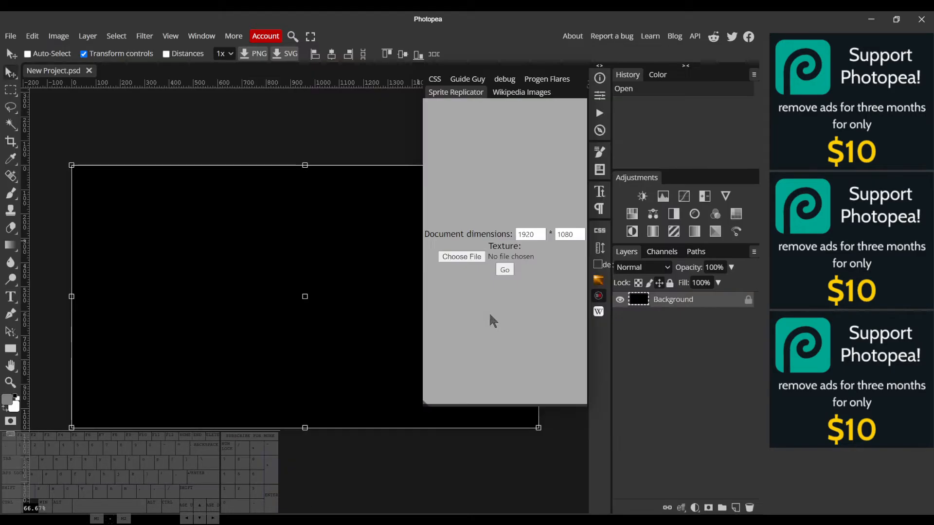
Close the Sprite Replicator plugin and add an empty layer above the black background
click(599, 295)
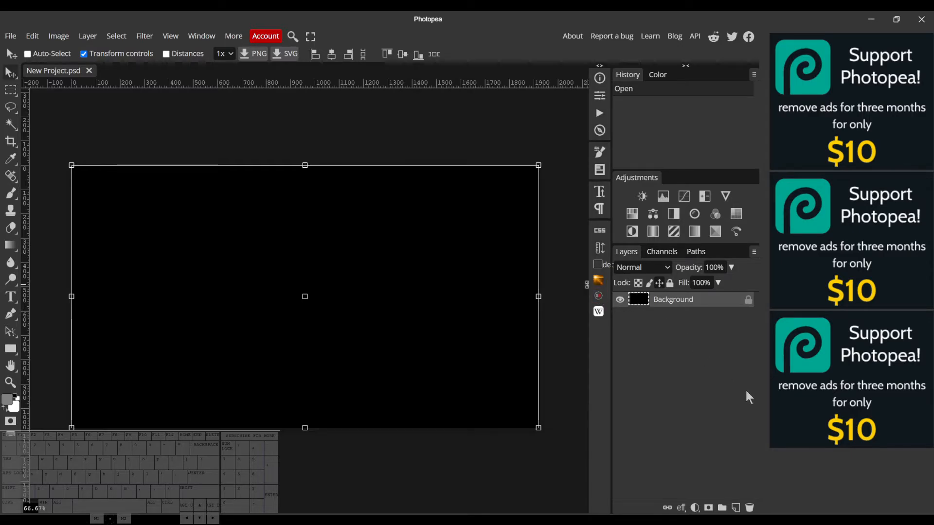
click(735, 507)
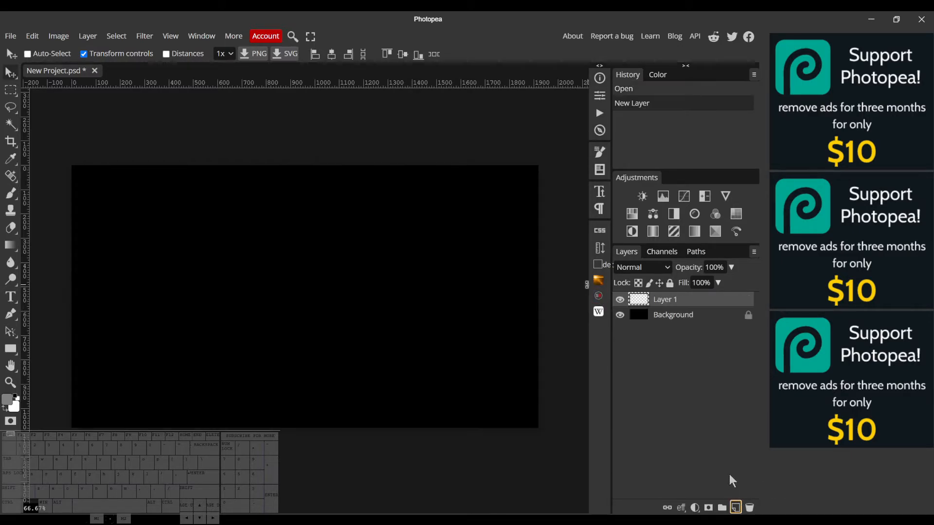
Set the Type tool's text color to bright green 55ff00, with hue 100° and full saturation and brightness
click(11, 297)
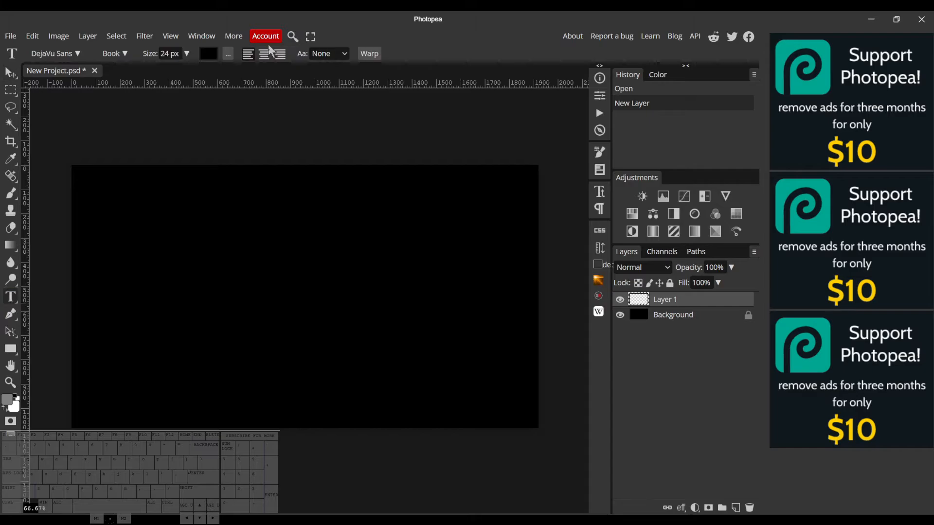
click(209, 54)
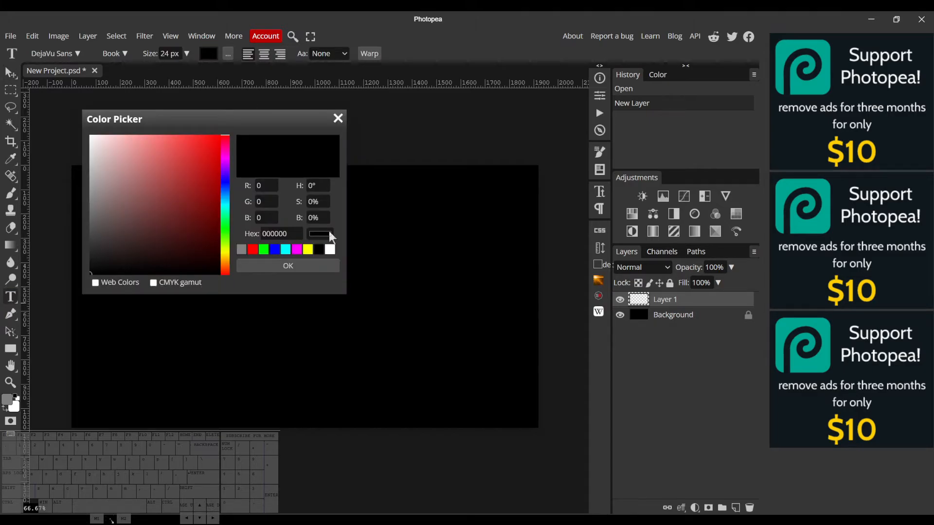
click(226, 238)
drag(205, 166, 359, 13)
double_click(308, 185)
text(100)
key(Return)
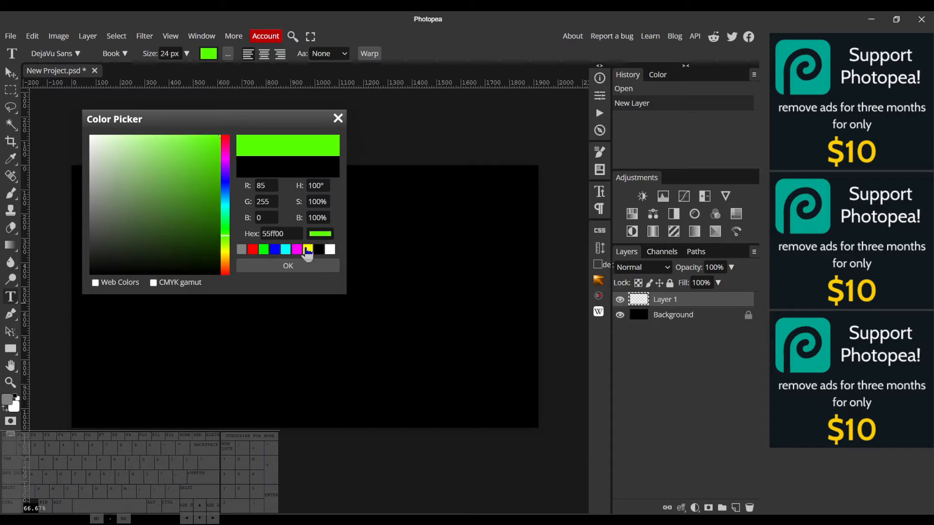
click(312, 267)
Set the text alignment to centered and the font to DejaVu Sans Mono
click(264, 54)
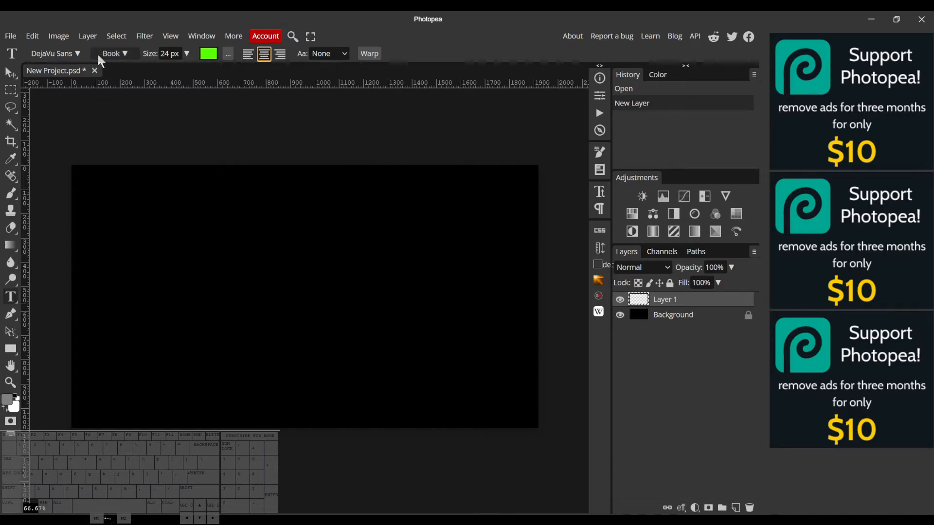
click(73, 55)
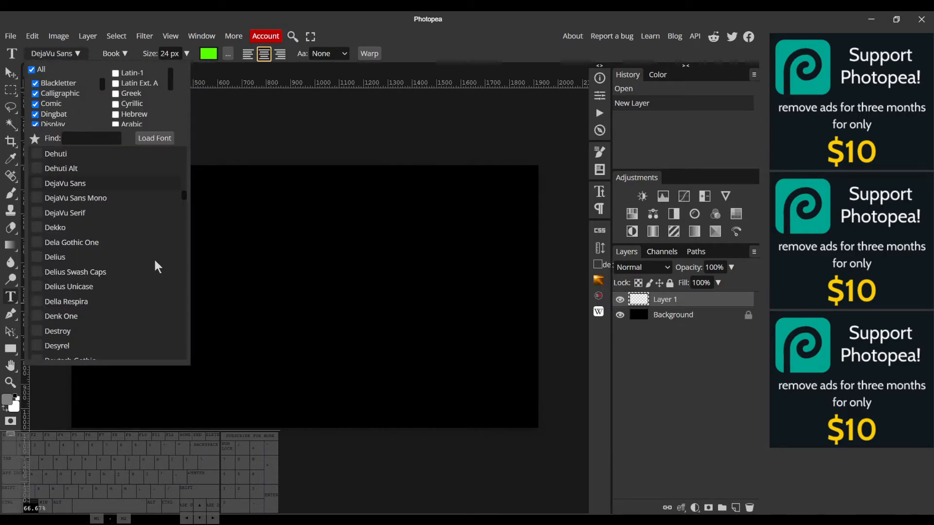
click(98, 206)
click(219, 240)
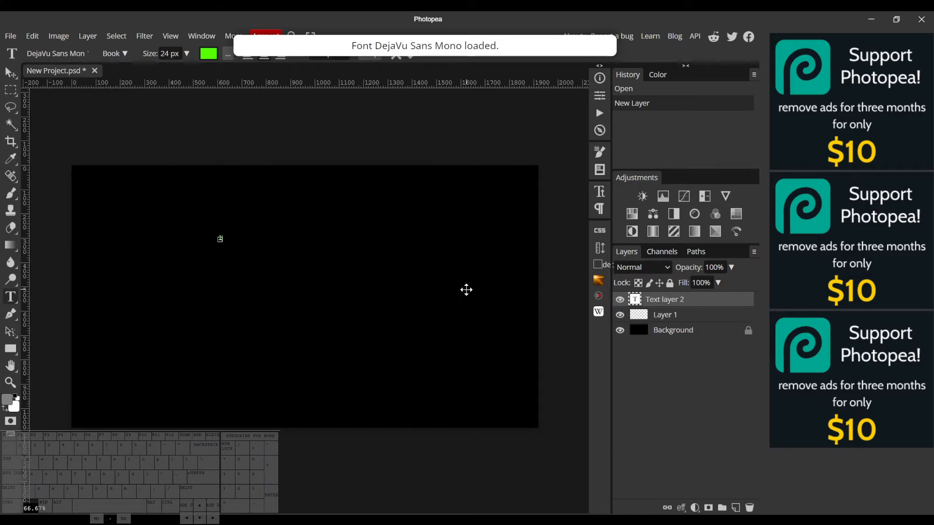
key(Return)
key(Return)
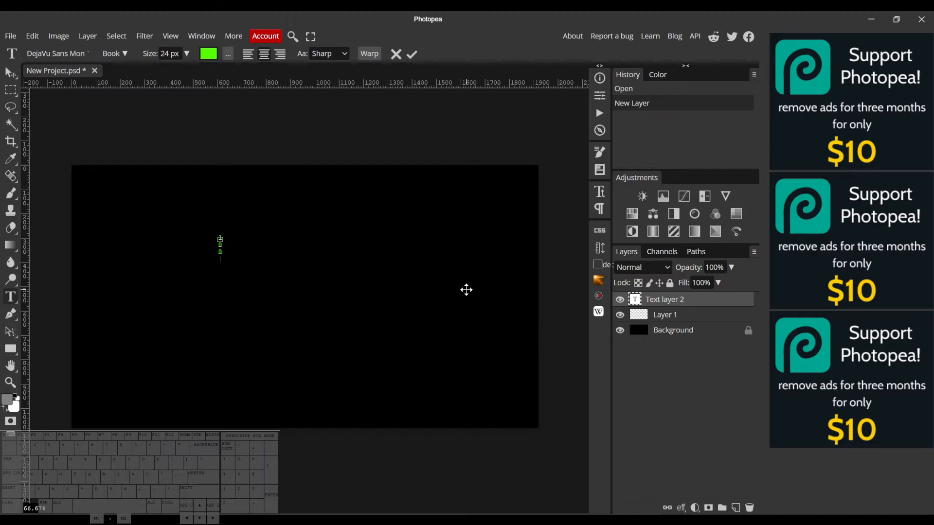
key(Return)
key(BackSpace)
text(0)
key(Return)
text(1)
key(Return)
key(Return)
text(1 0)
key(Down)
key(Return)
text(0)
Enlarge all the digits to 71 px and move the text column upward within the canvas
key(shift+Up)
key(shift+Up)
key(shift+Up)
key(shift+Up)
key(shift+Up)
key(shift+Up)
key(shift+Up)
key(shift+Up)
key(shift+Up)
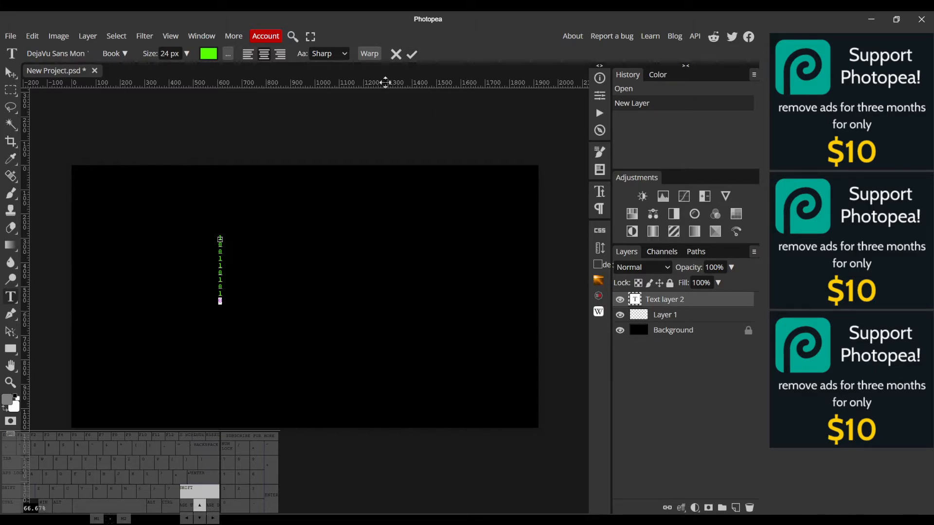
click(186, 54)
drag(170, 73, 176, 72)
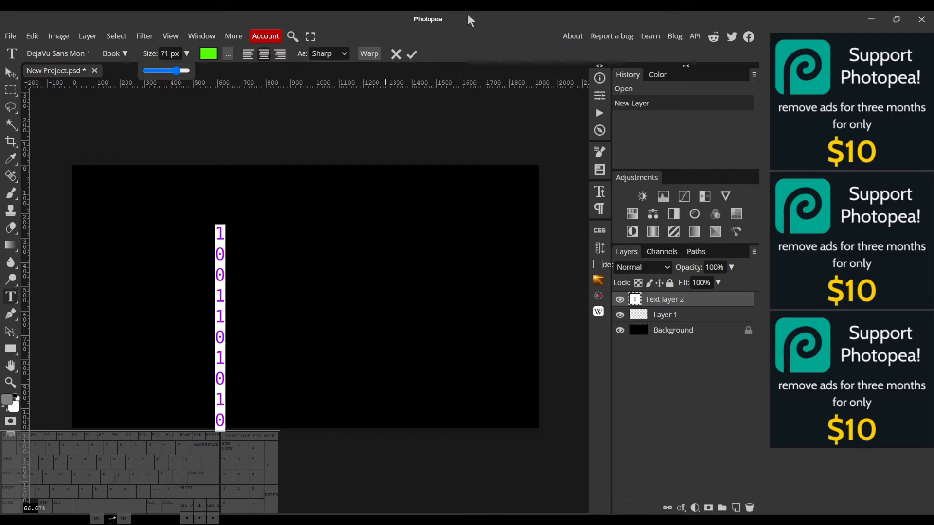
click(412, 54)
click(9, 72)
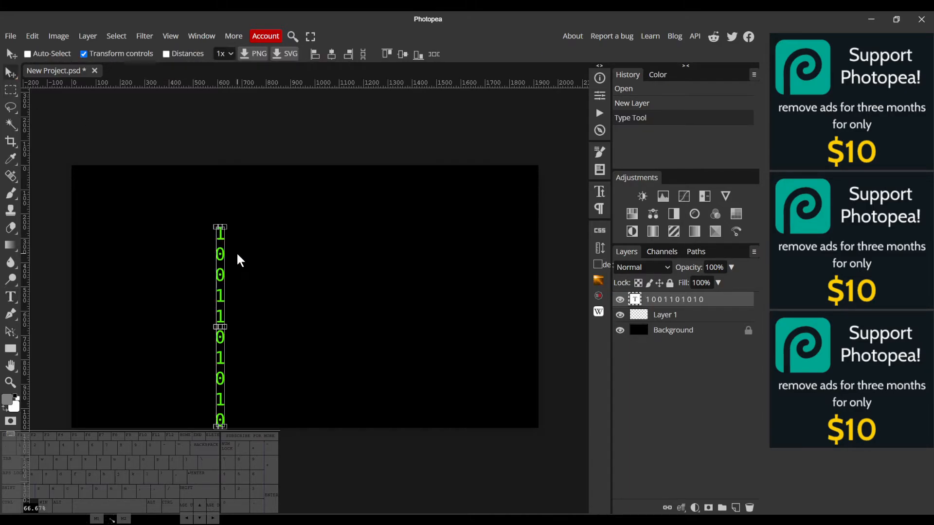
drag(219, 267, 218, 236)
Select the topmost digit in the column and lower its green color to 10% brightness (081a00)
click(11, 296)
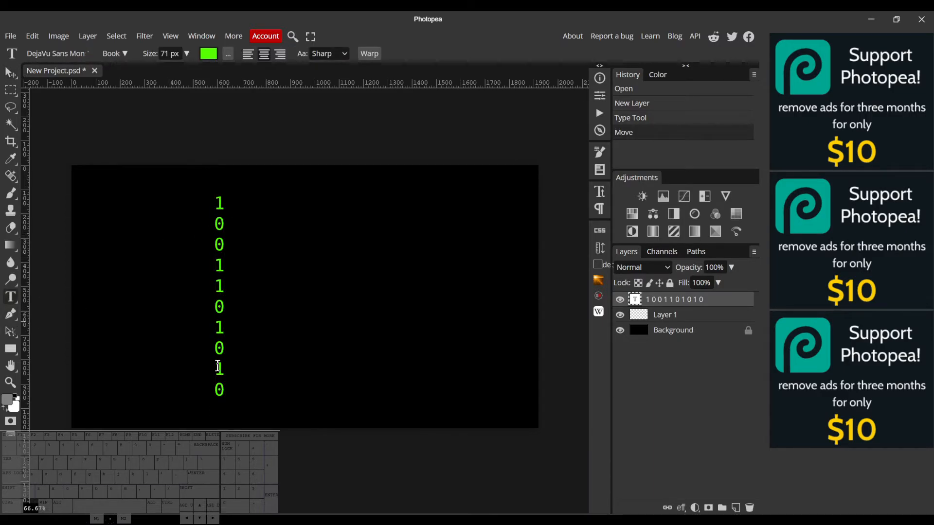
click(220, 205)
key(Up)
key(Up)
key(Up)
key(Up)
key(Up)
key(Up)
key(Up)
key(Up)
key(Up)
key(Down)
key(Down)
key(Down)
key(Down)
key(Down)
key(Down)
key(Down)
key(Down)
key(Up)
key(Up)
key(Up)
key(Up)
key(Up)
key(Up)
key(Up)
key(Up)
key(Up)
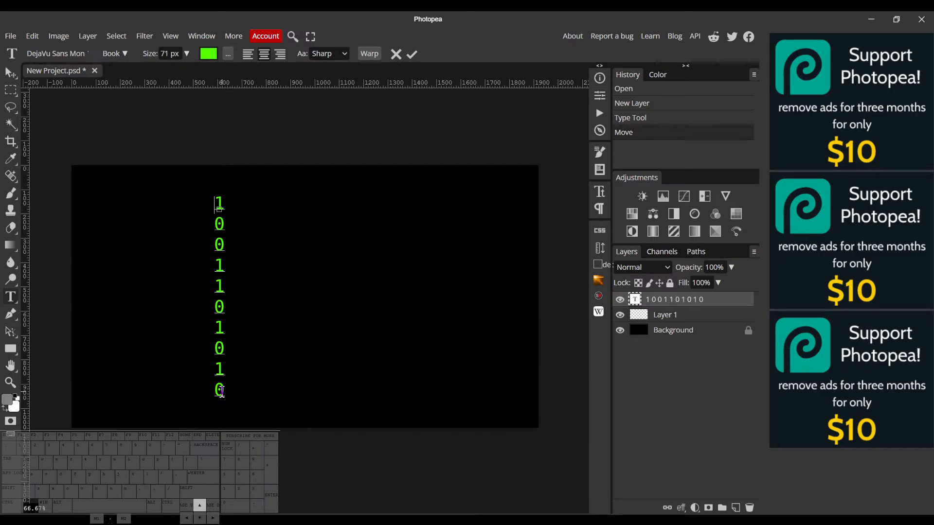
key(shift+Right)
click(208, 53)
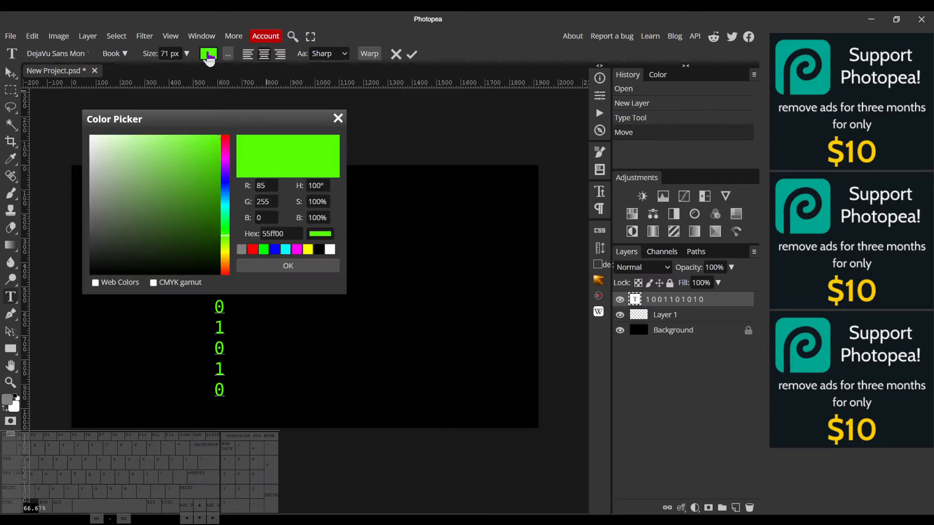
drag(302, 116, 563, 150)
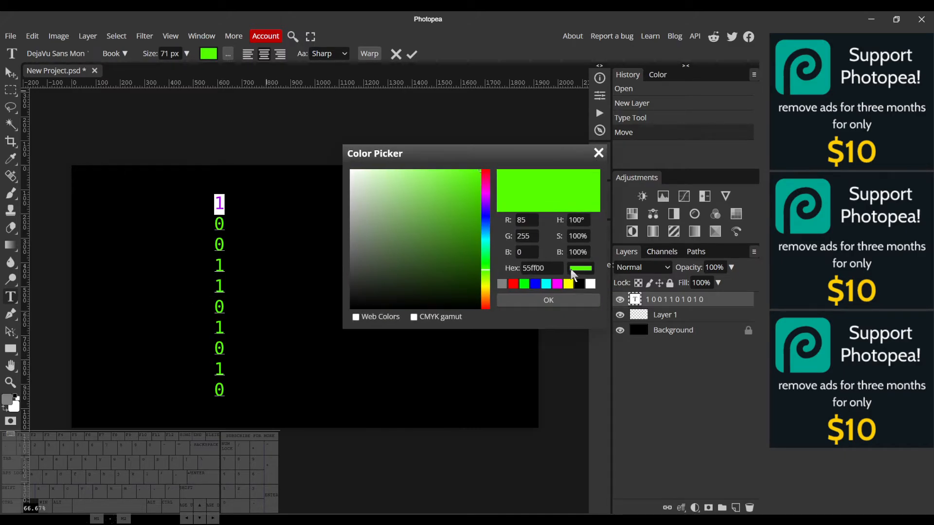
key(BackSpace)
key(Return)
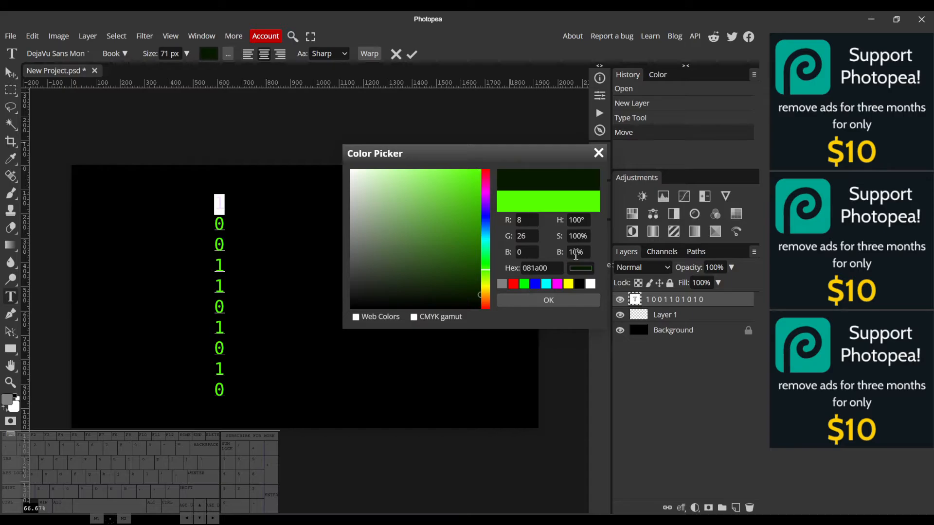
click(577, 299)
Set the second digit's green color to 20% brightness (113300)
key(Down)
key(shift+Left)
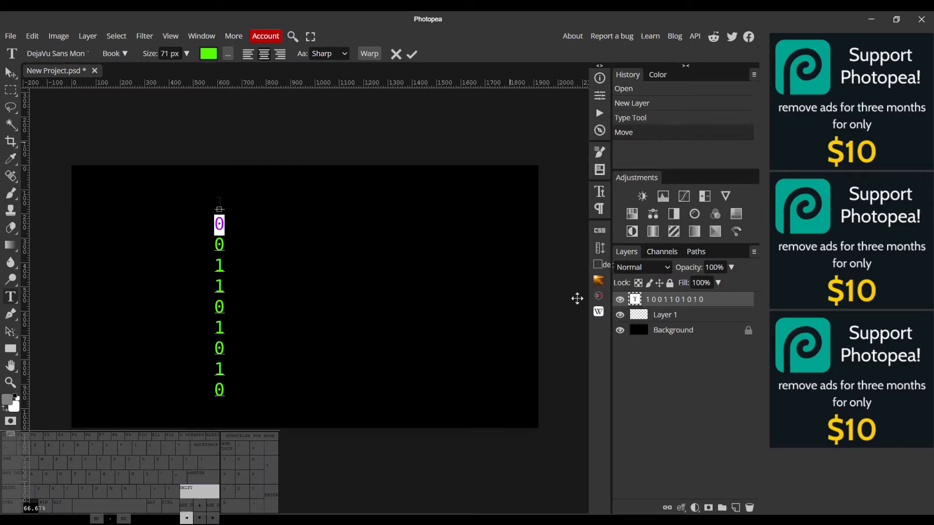
click(214, 58)
click(316, 217)
key(shift+Left)
key(BackSpace)
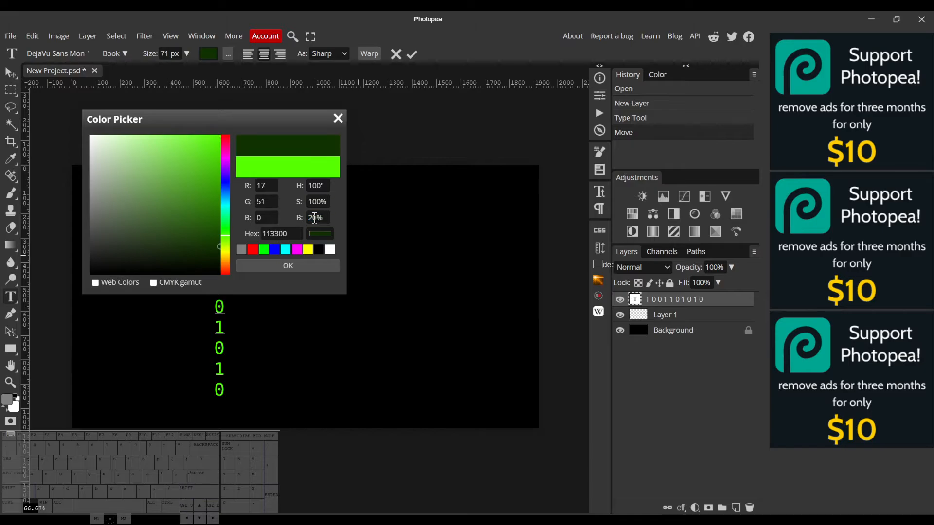
click(314, 265)
Set the third digit's green color to 30% brightness (194d00)
key(Down)
key(shift+Left)
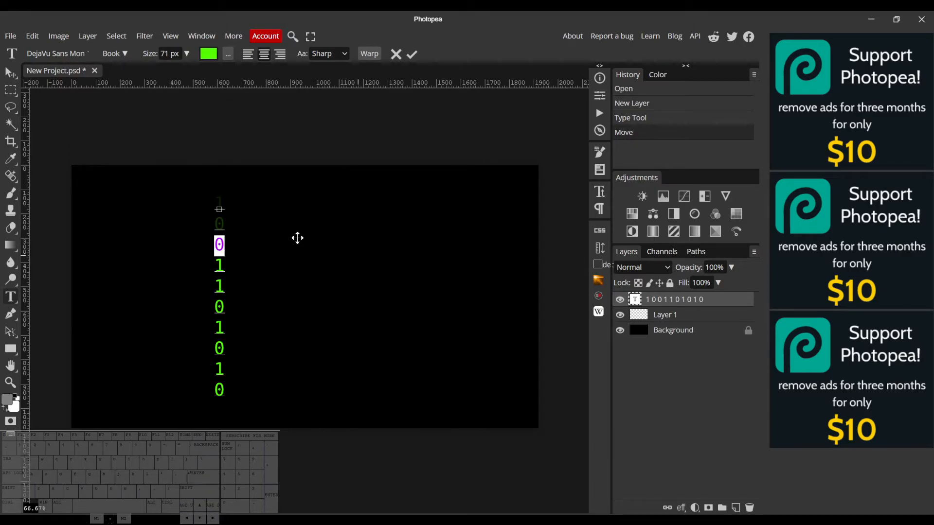
click(209, 57)
click(316, 217)
key(BackSpace)
key(BackSpace)
text(3)
key(Return)
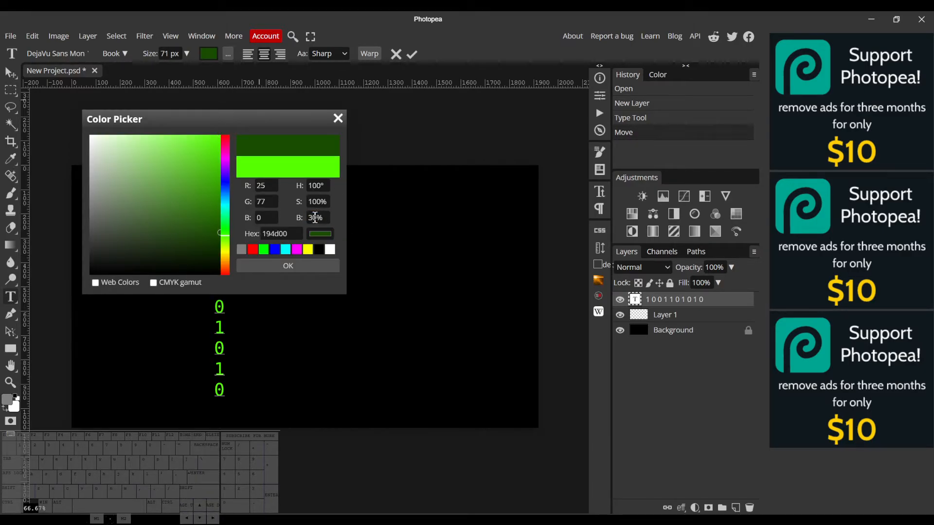
click(319, 266)
Lower the brightness of the fourth digit's green color to continue the fade down the column
key(Down)
key(shift+Left)
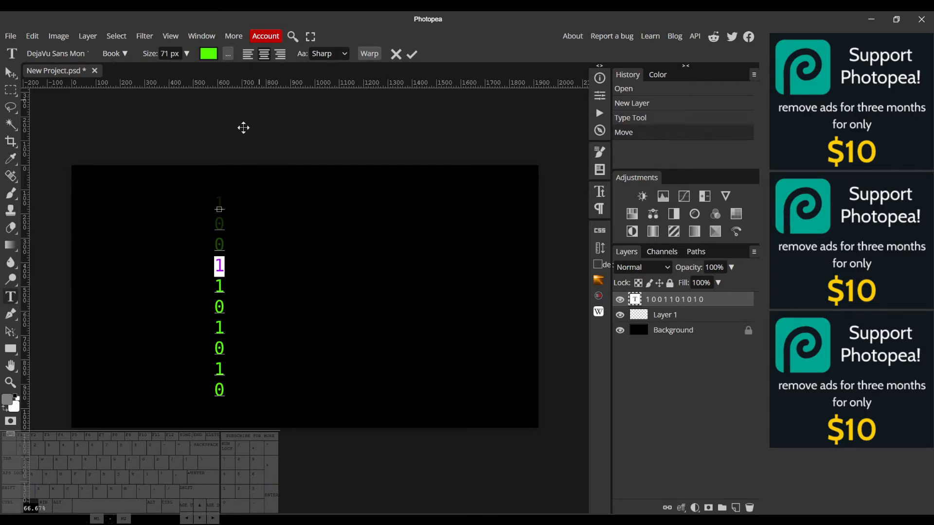
click(209, 55)
key(BackSpace)
key(BackSpace)
text(3)
key(Return)
click(319, 268)
Set the fifth digit's green color to 50% brightness (2a8000)
key(Down)
key(shift+Left)
click(209, 54)
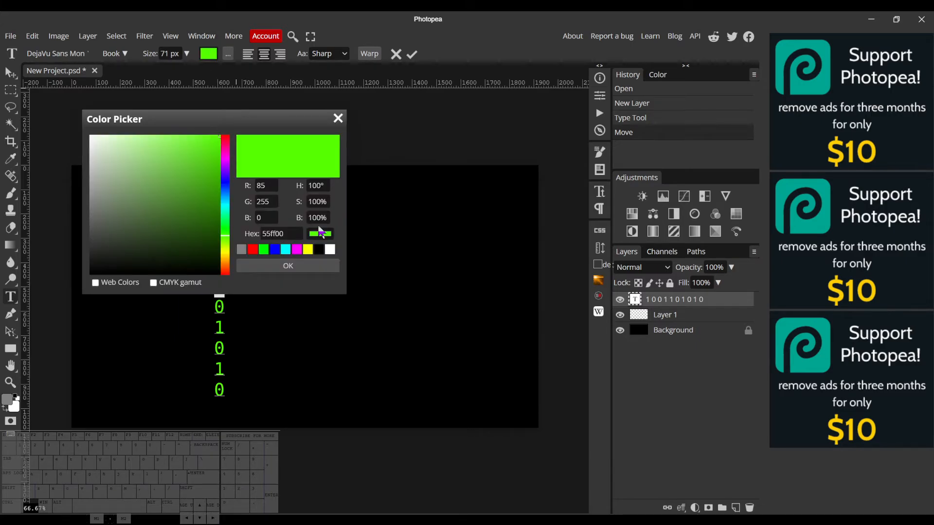
key(Return)
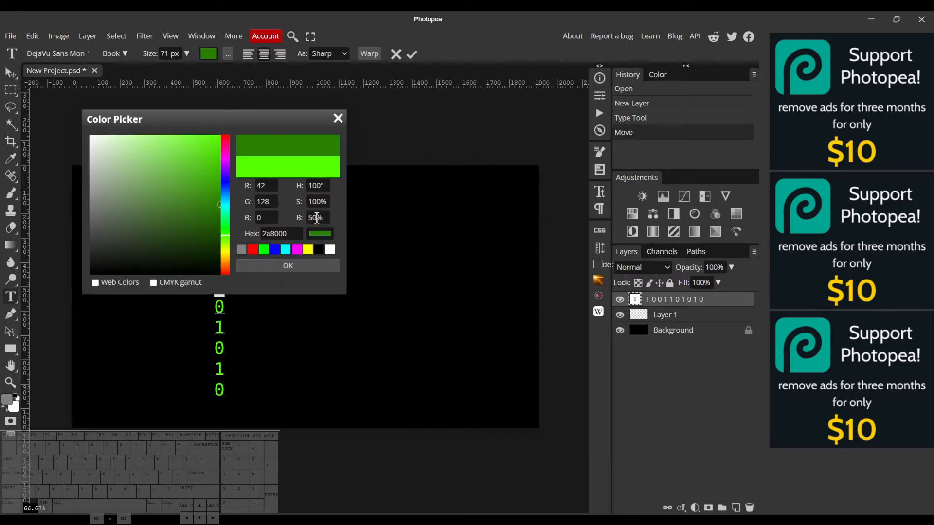
click(318, 261)
Lower the brightness of the sixth digit's green color, keeping it slightly brighter than the fifth digit
key(Down)
key(shift+Left)
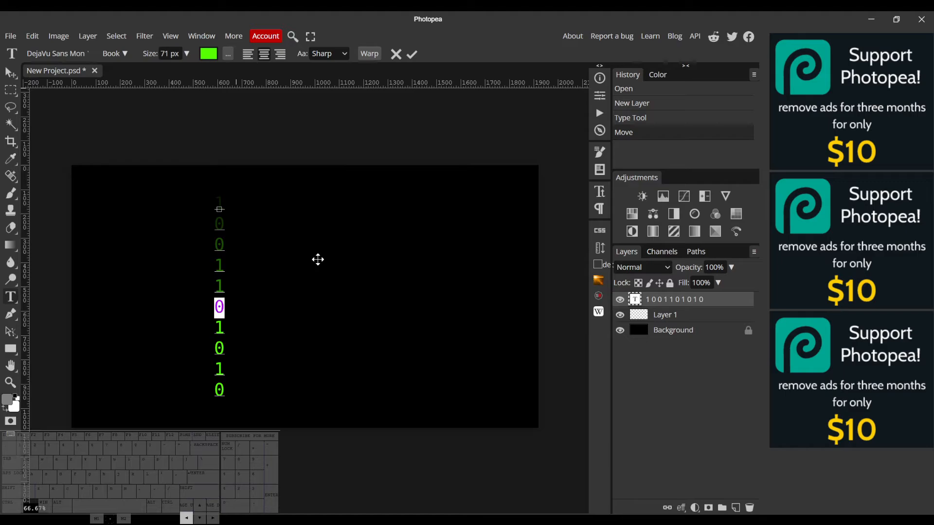
click(209, 55)
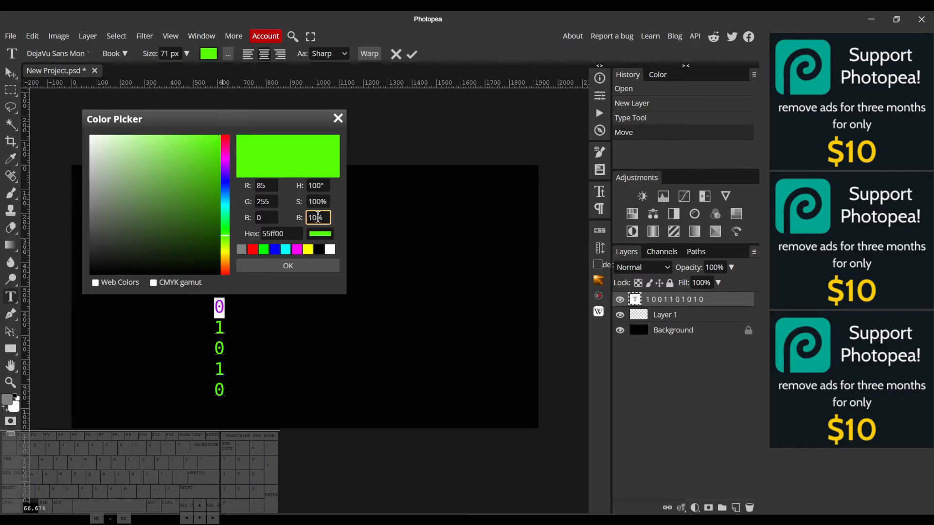
key(Return)
click(314, 261)
Set the seventh digit's green color to 70% brightness (3bb300)
key(Down)
key(shift+Down)
click(209, 55)
double_click(315, 218)
text(70)
key(Return)
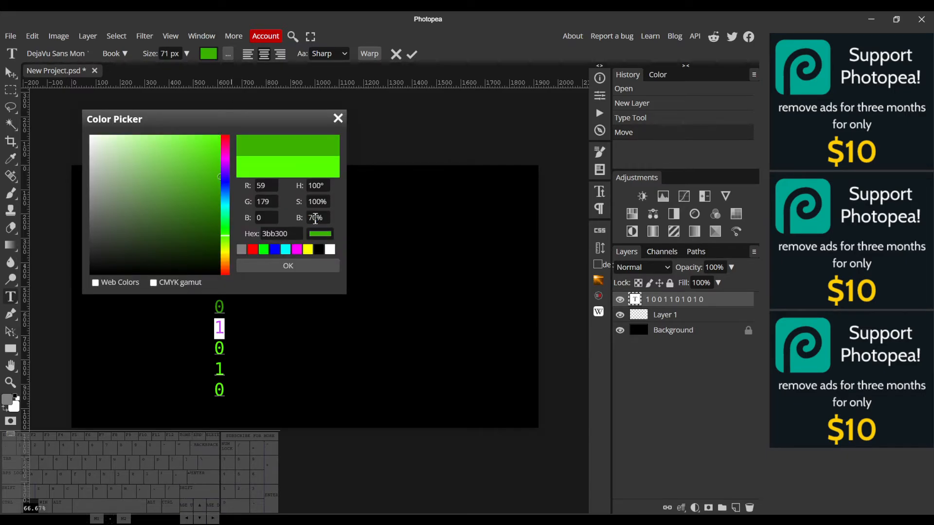
click(313, 266)
Set the eighth digit's green color to 80% brightness (44cc00)
key(Down)
key(shift+Down)
click(209, 54)
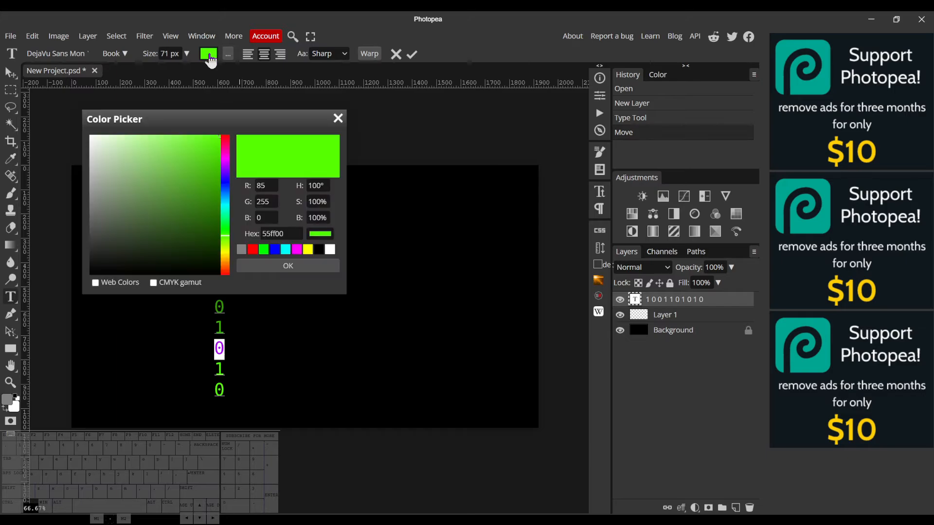
double_click(316, 217)
key(BackSpace)
text(80)
key(Return)
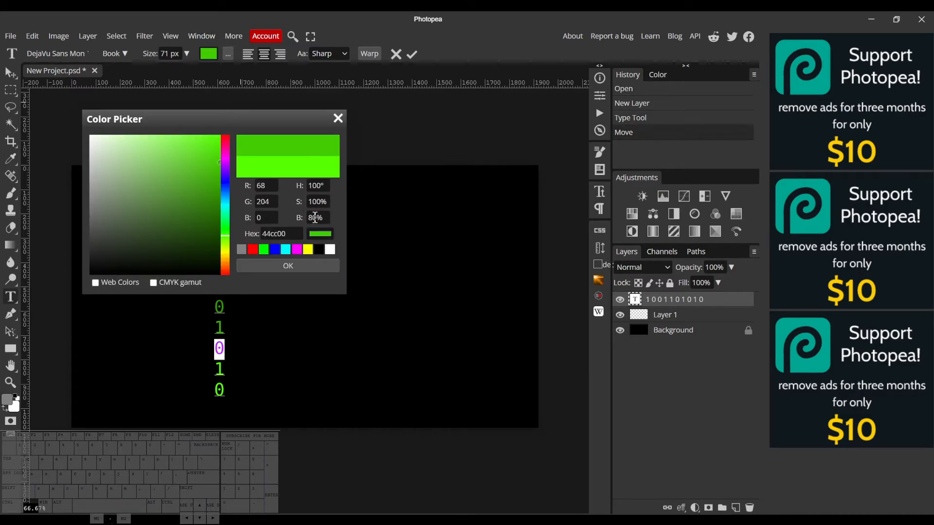
click(321, 269)
Set the ninth digit's green color to 90% brightness and commit the text edits
key(Down)
key(shift+Down)
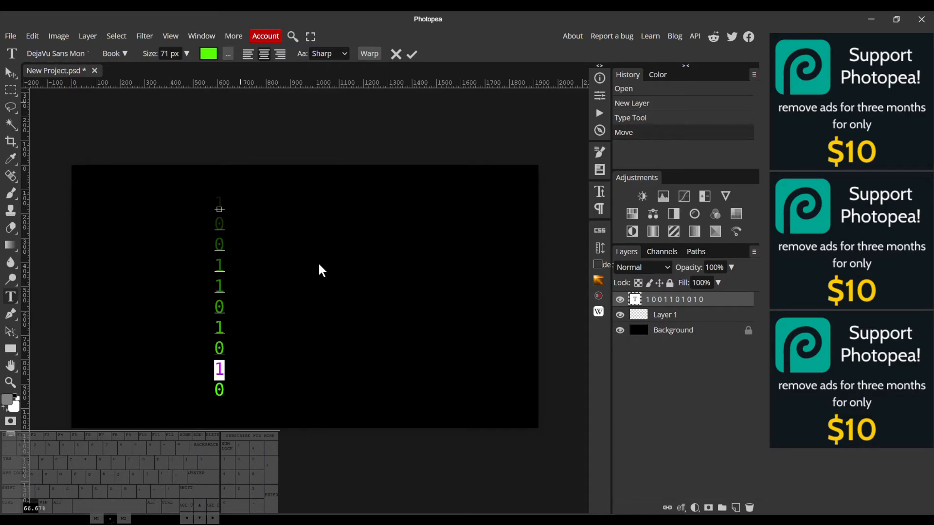
click(209, 55)
click(318, 218)
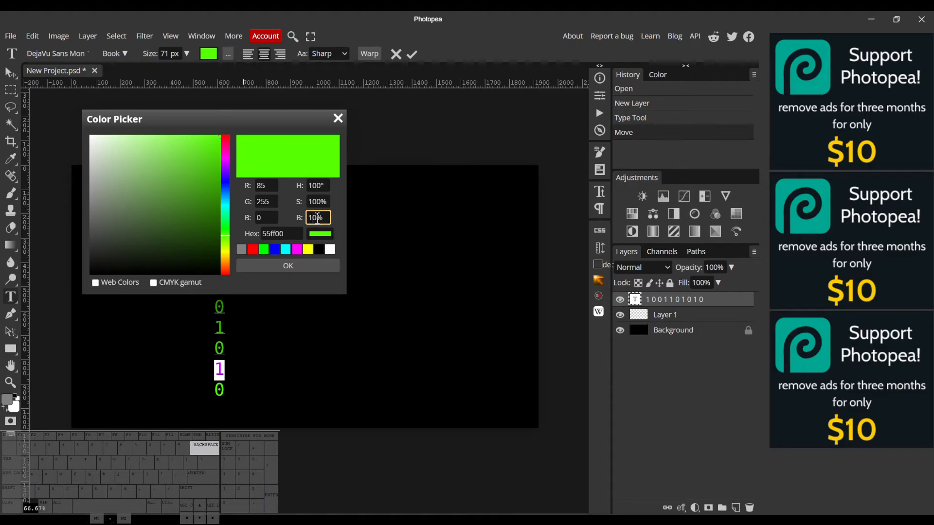
text(9)
key(Return)
click(321, 265)
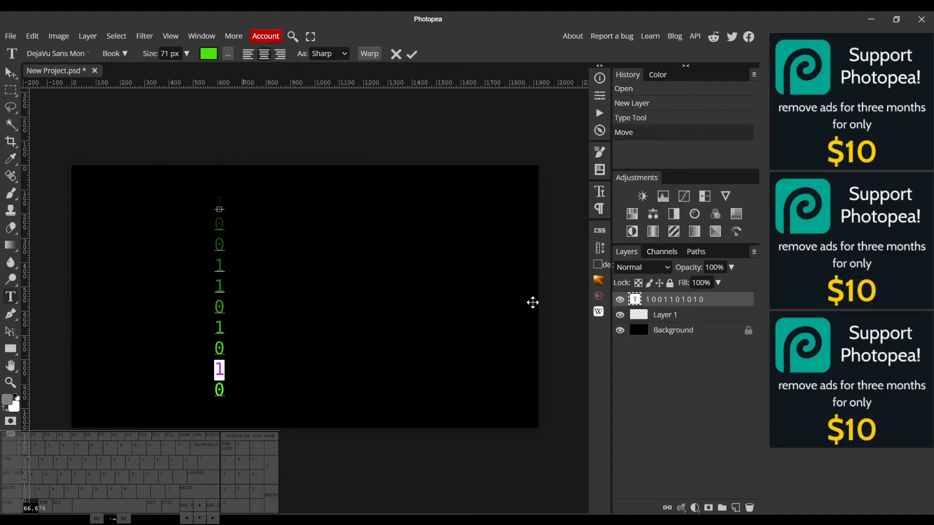
click(670, 304)
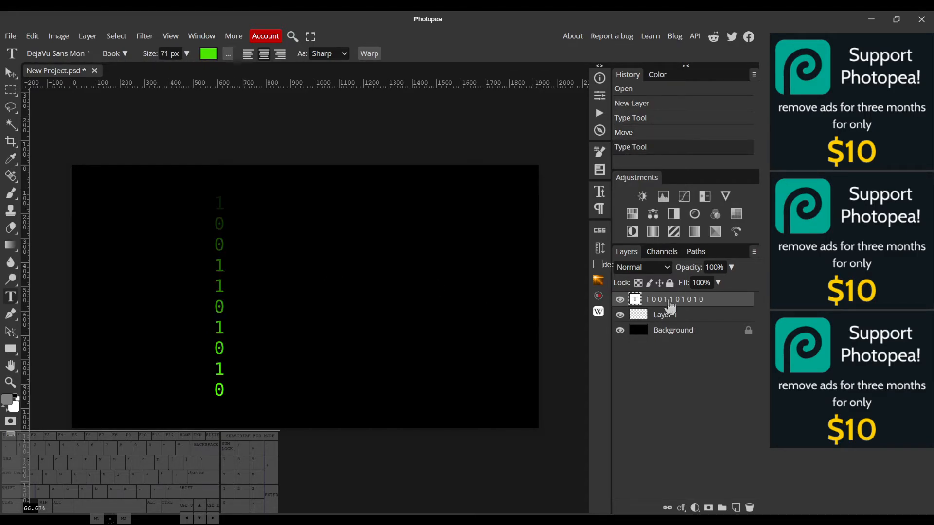
Convert the binary digit text layer to a smart object and set its blend mode to Screen
click(11, 73)
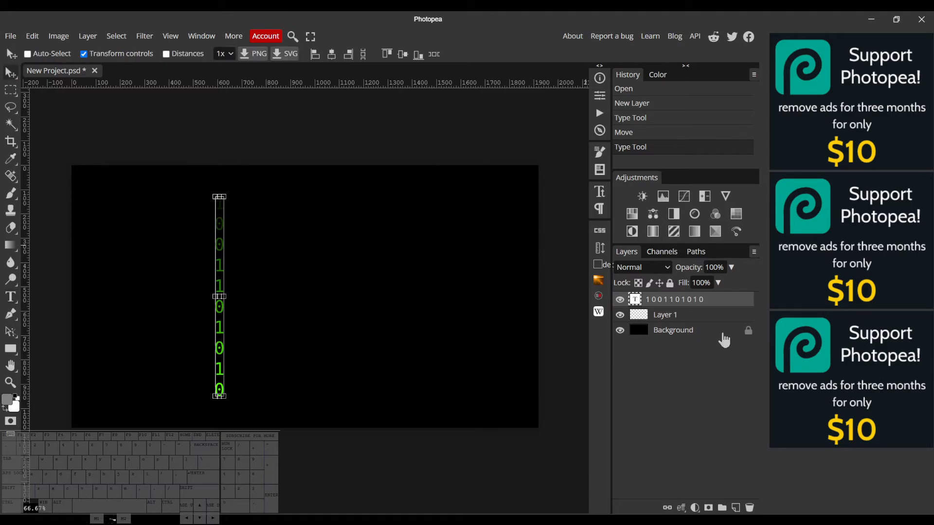
right_click(697, 311)
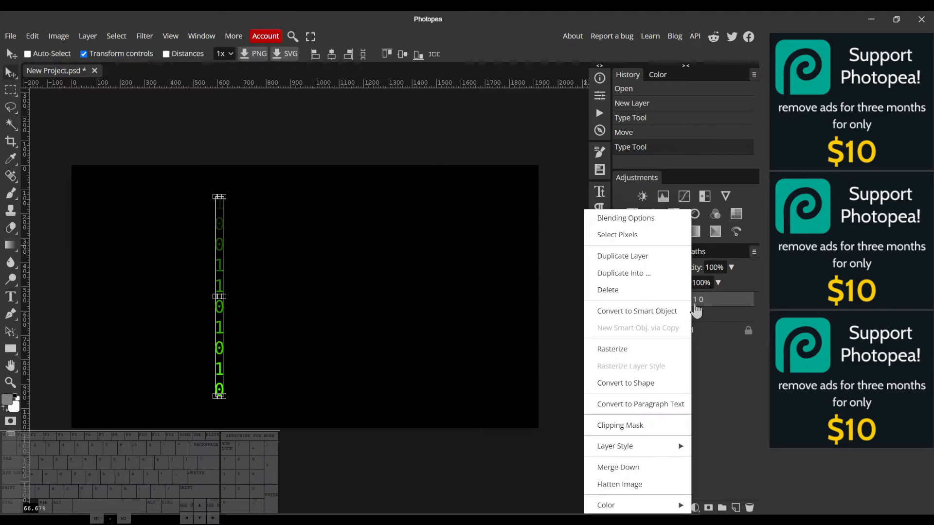
click(629, 315)
click(655, 267)
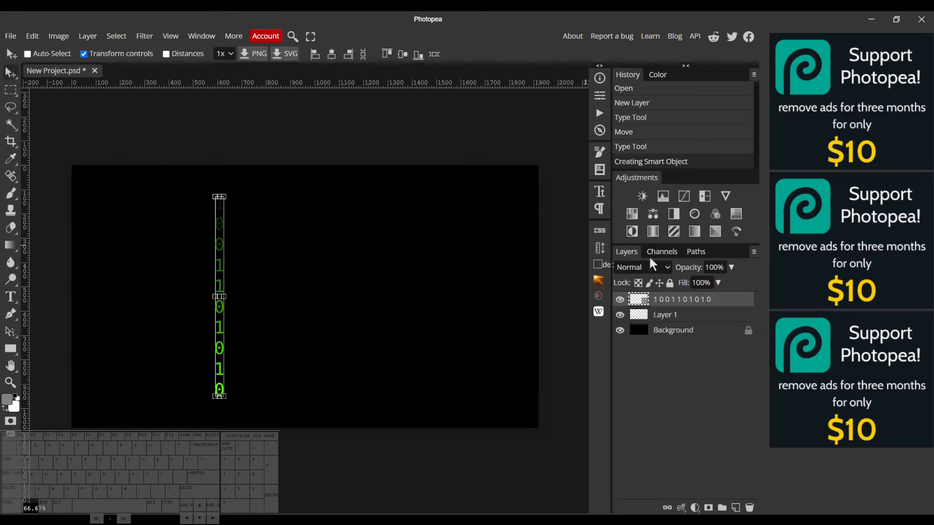
click(634, 210)
Duplicate the smart object layer holding the binary digit column
click(674, 301)
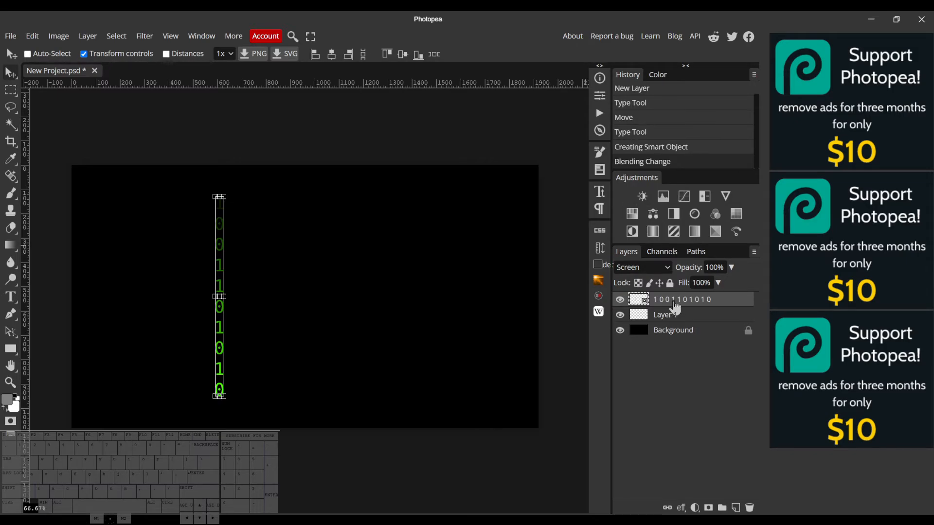
right_click(674, 304)
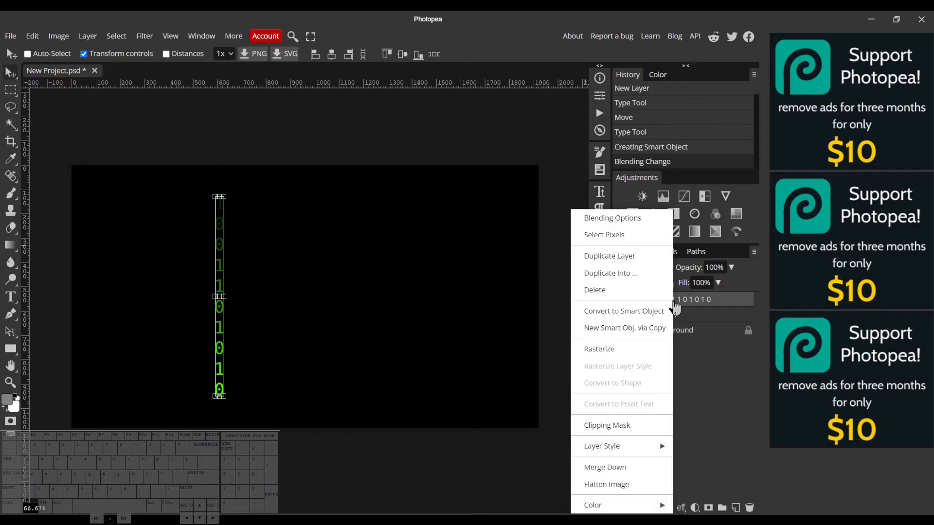
click(640, 256)
Apply a Motion Blur to the copied digit layer with a 90° angle and a distance of 24 px
click(144, 36)
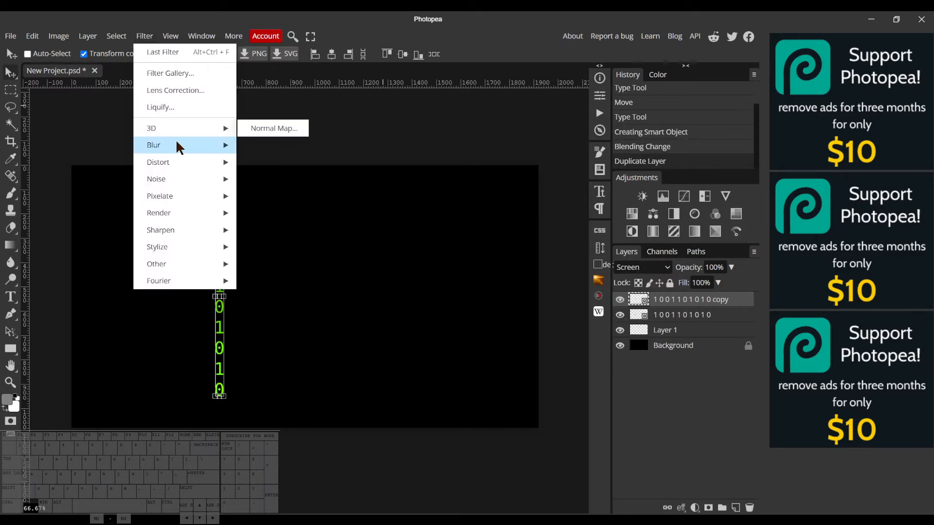
mouse_move(176, 141)
click(285, 247)
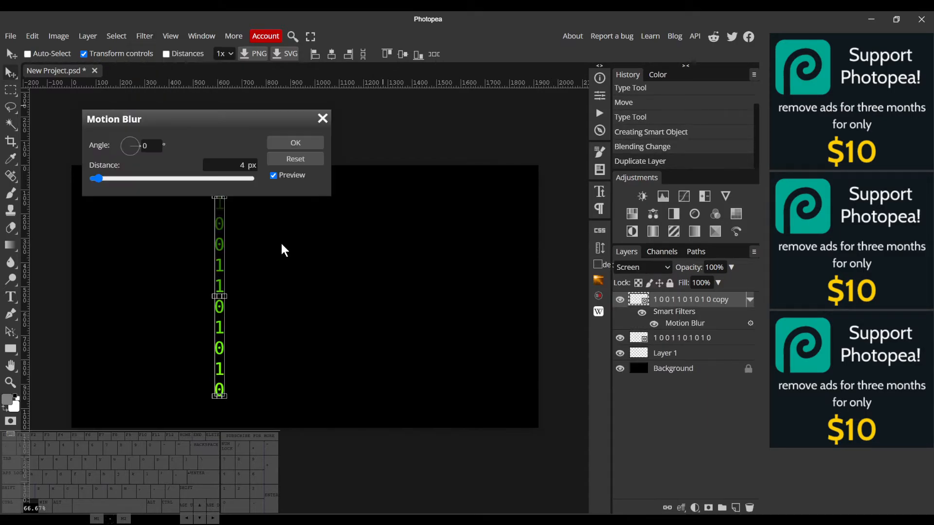
double_click(159, 151)
text(90)
key(Return)
drag(115, 179, 127, 179)
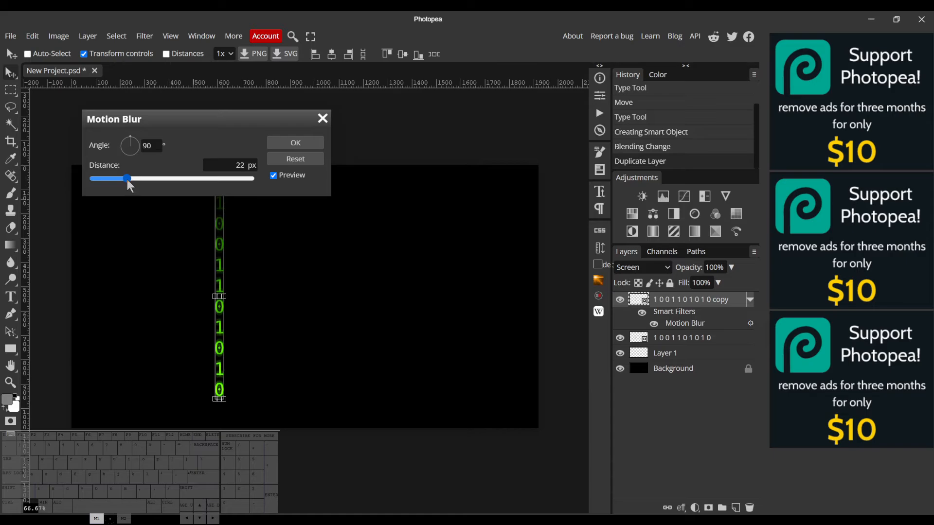
drag(127, 179, 130, 179)
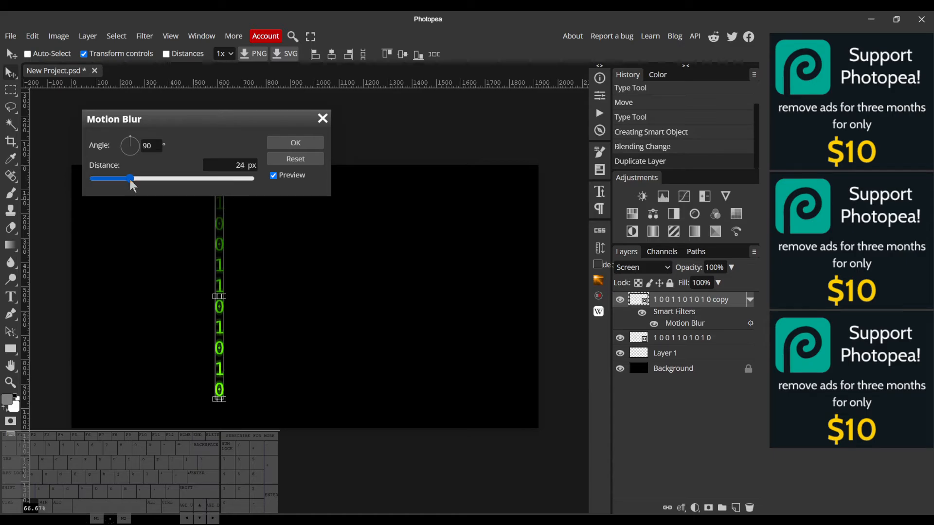
click(306, 143)
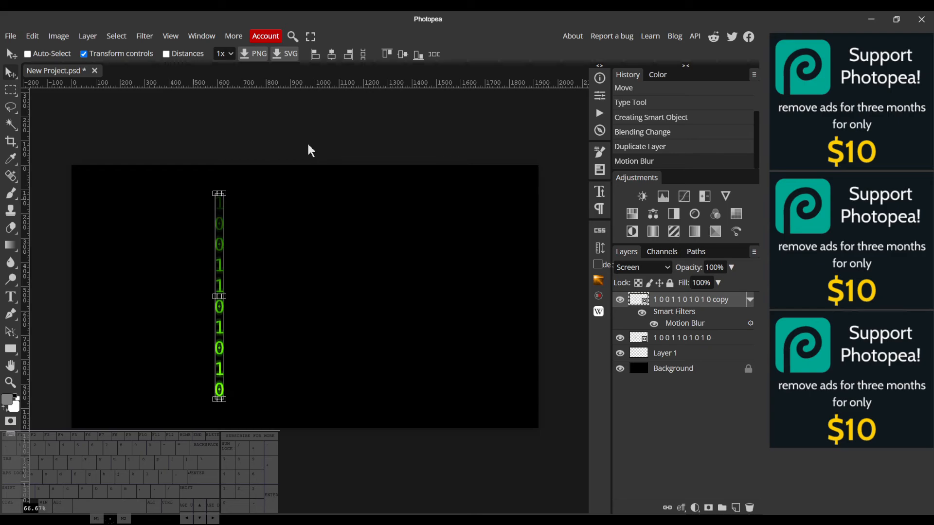
Duplicate the motion-blurred digit layer and remove the smart filters from the new copy
right_click(646, 304)
click(670, 254)
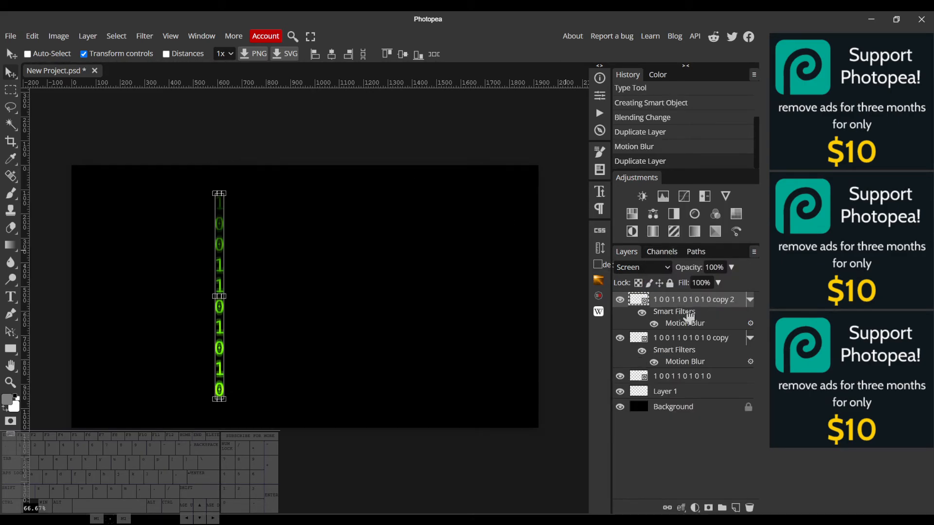
drag(688, 315, 753, 511)
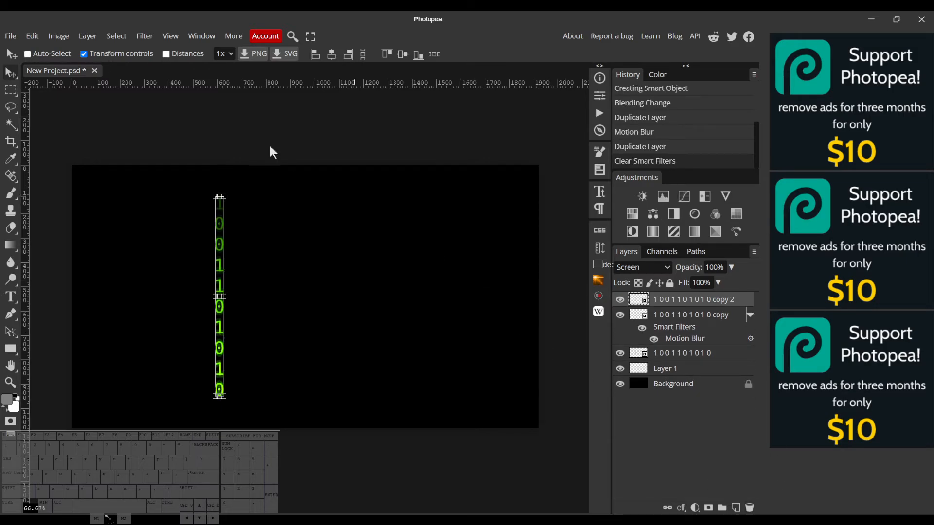
Apply a Gaussian Blur with a 4.6 px radius to the topmost digit copy
click(152, 36)
mouse_move(183, 145)
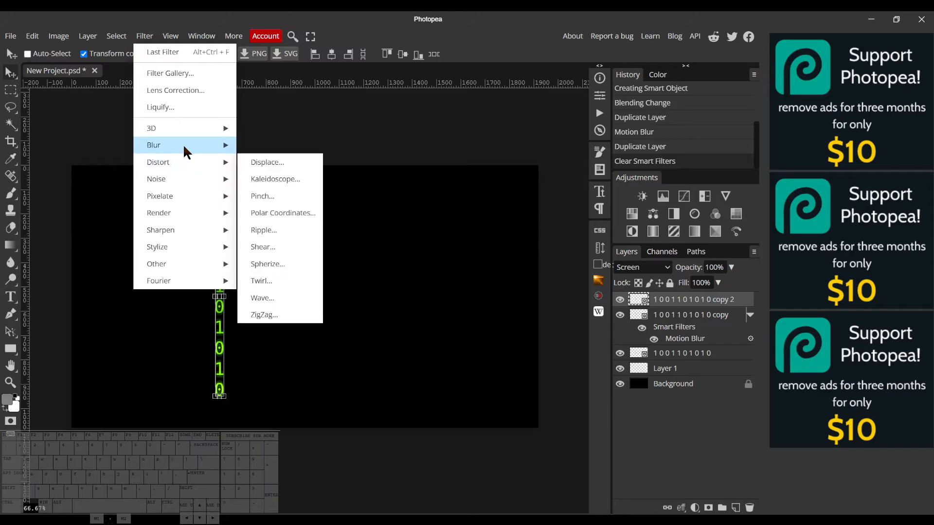
click(280, 213)
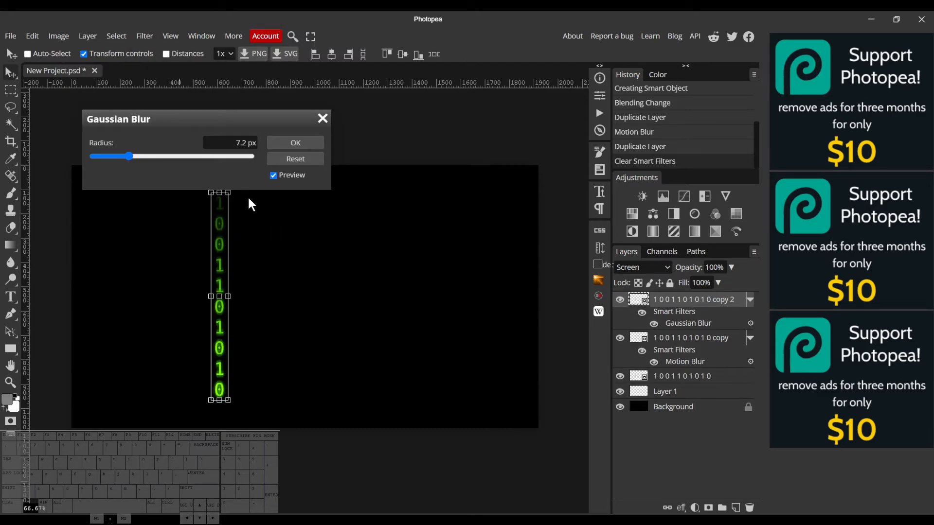
drag(118, 156, 123, 160)
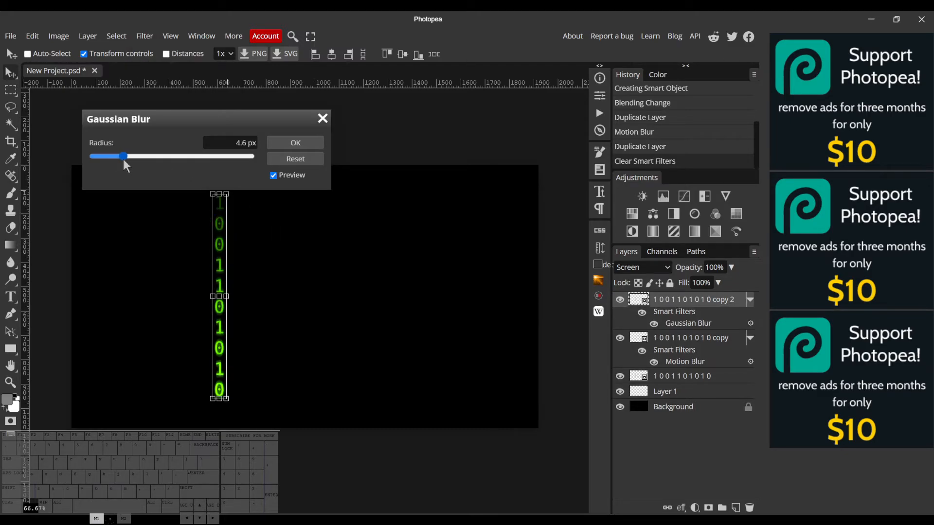
click(300, 147)
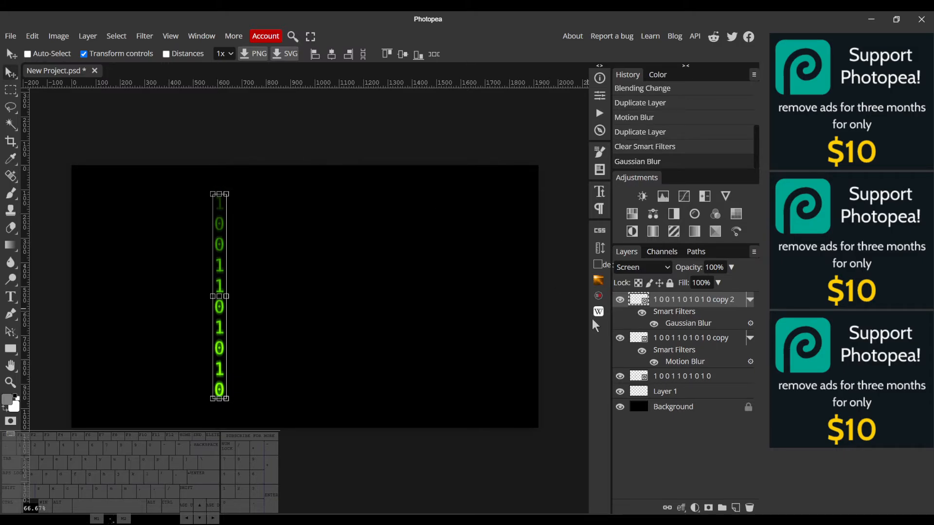
Combine the three digit layers into a single smart object and open its contents for editing
shift+click(657, 379)
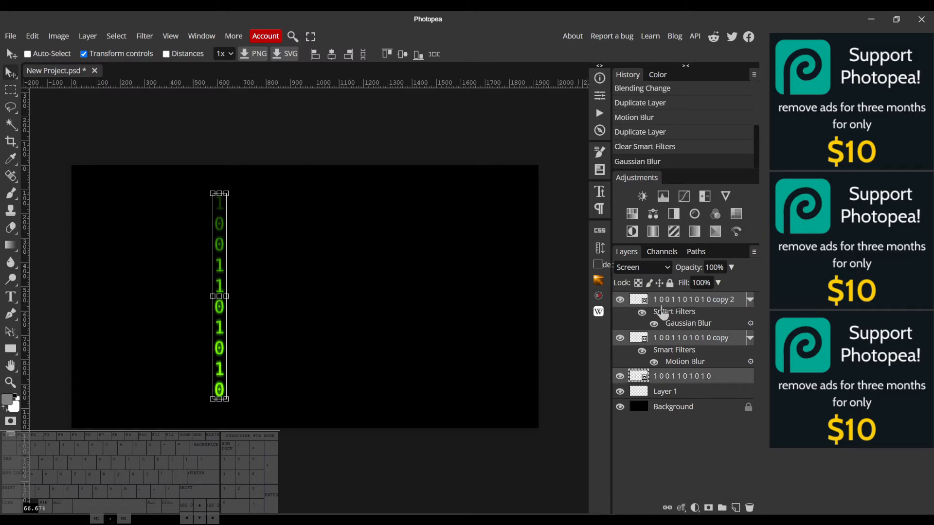
right_click(705, 342)
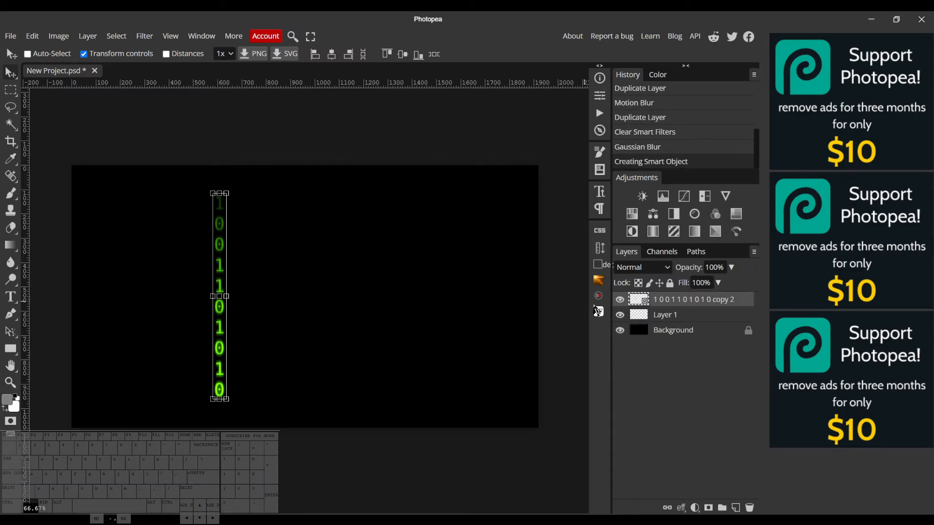
double_click(641, 304)
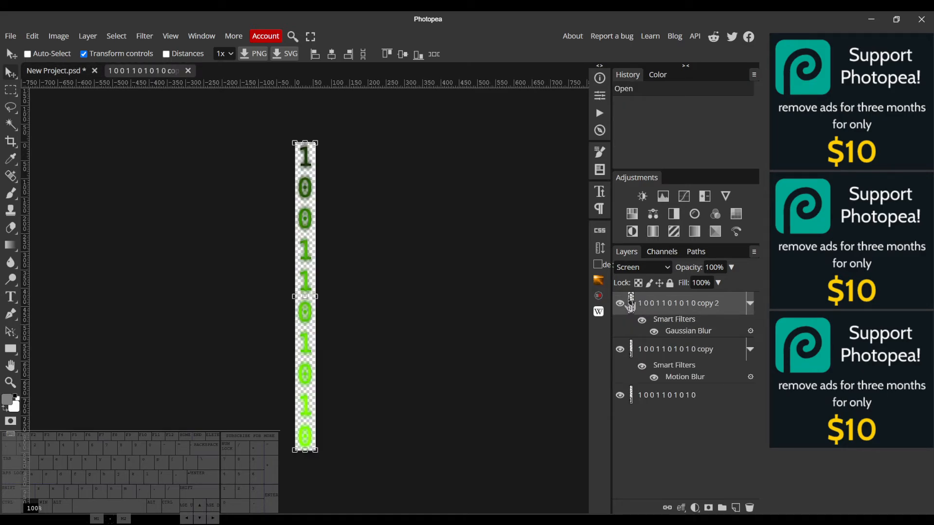
Export the opened smart object's glowing digit column as a PNG at 100% quality
click(11, 36)
mouse_move(72, 188)
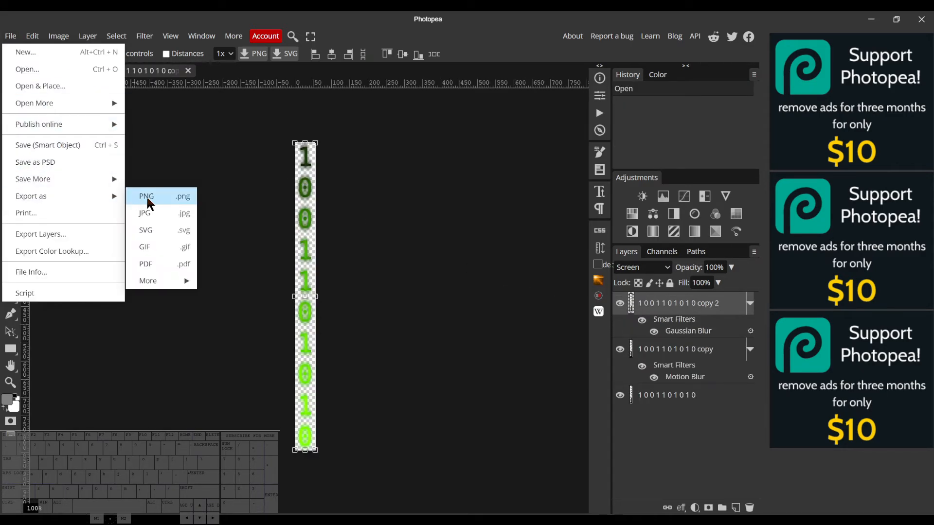
click(147, 196)
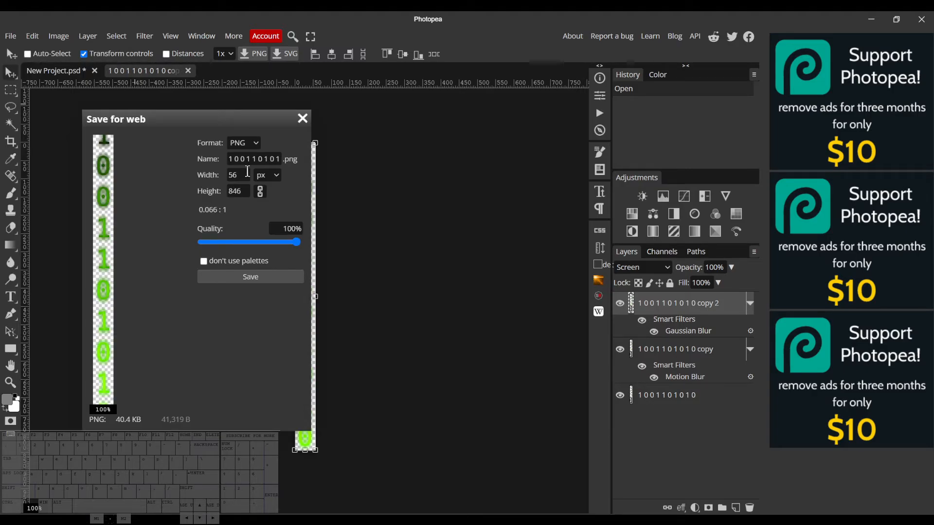
click(258, 276)
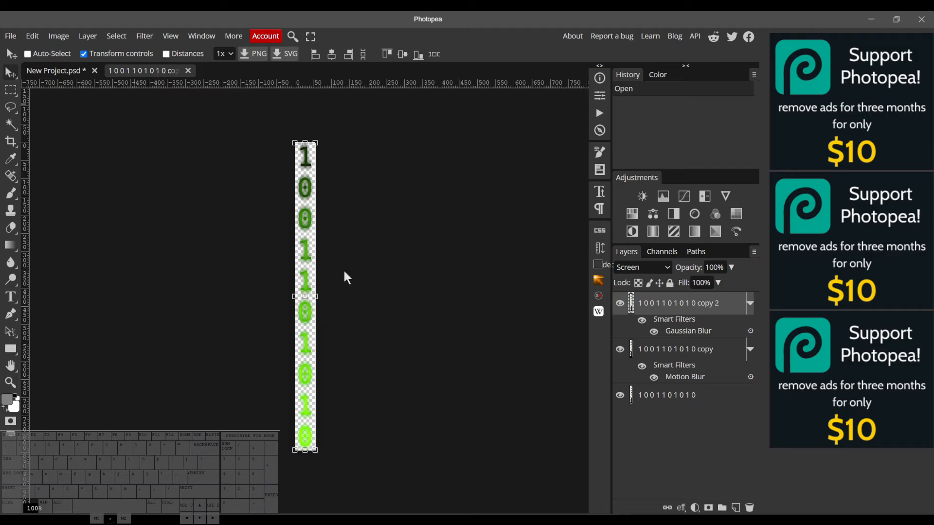
Close the smart object document and delete the digit layer and Layer 1, leaving only the Background layer
click(188, 71)
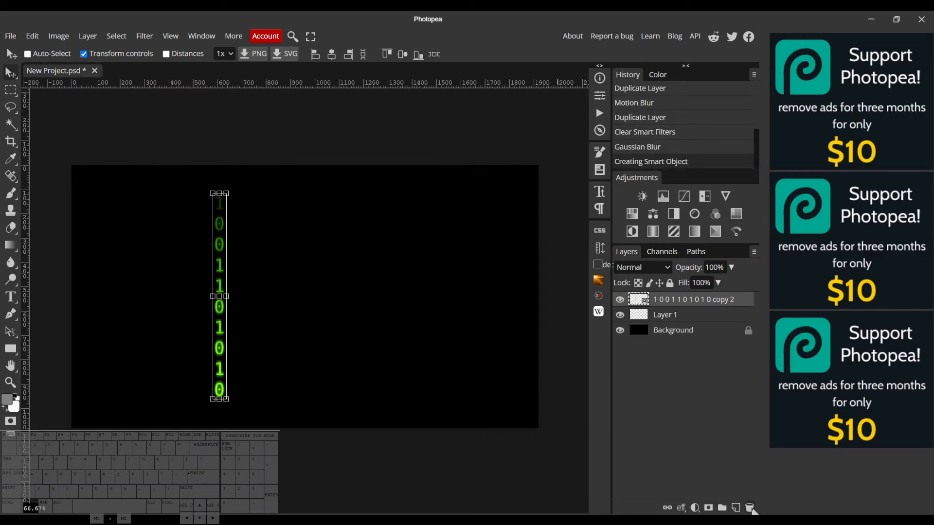
click(750, 509)
click(750, 508)
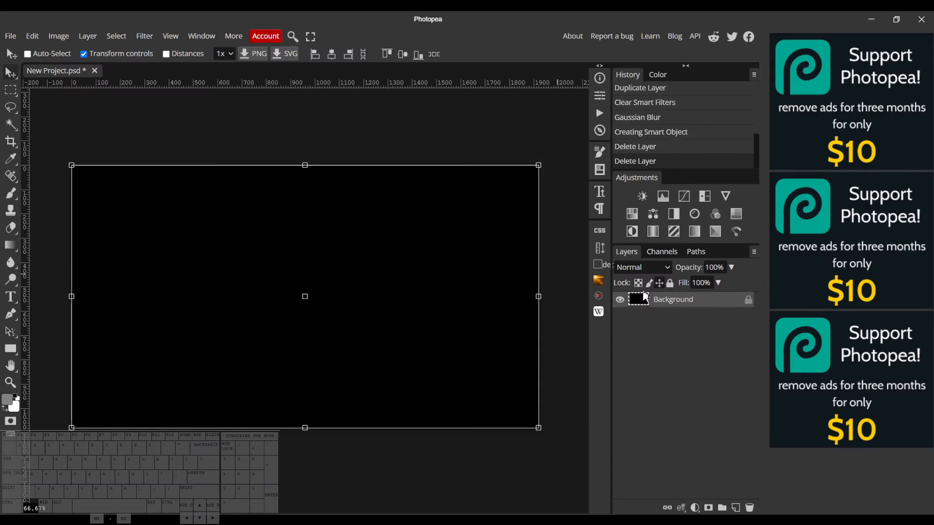
Start Sprite Replicator at 1920 x 1080 with the exported digit column PNG as its texture
click(600, 297)
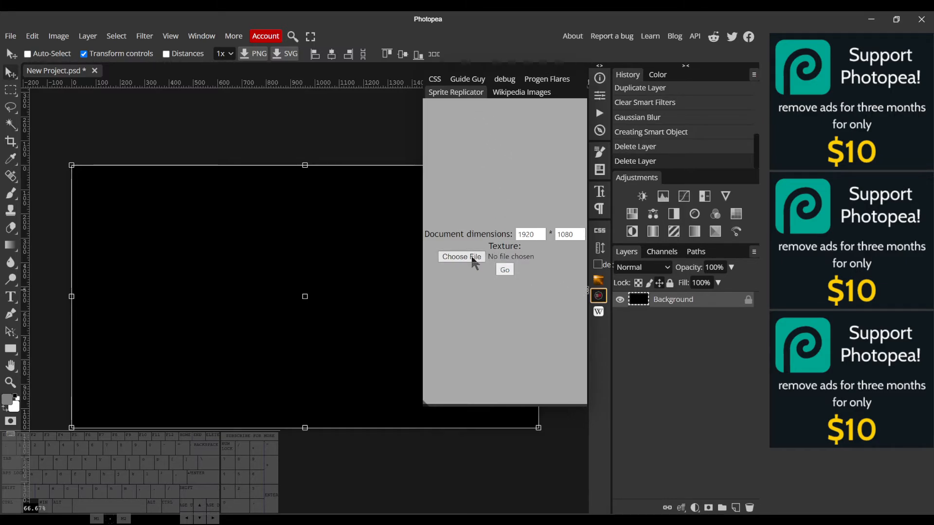
double_click(328, 101)
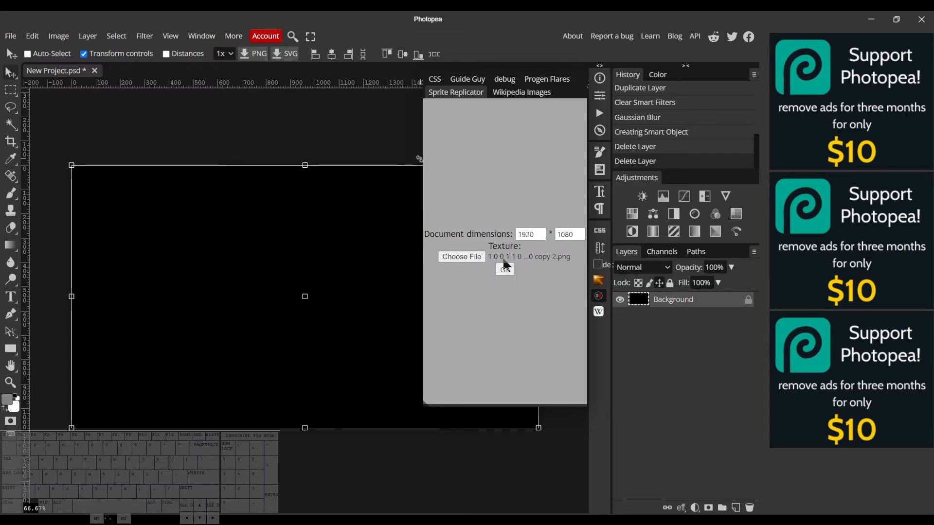
click(513, 270)
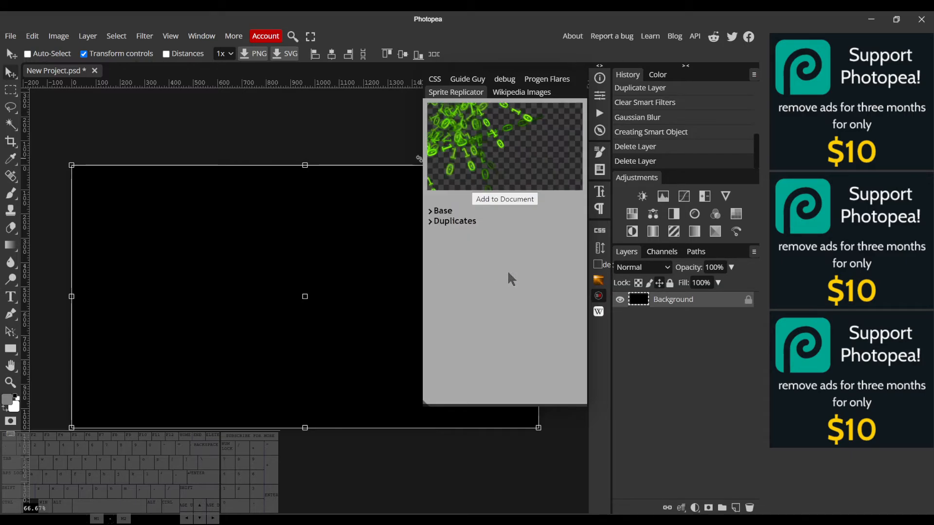
Set the replicator's base position to X 960 and Y 540
click(443, 211)
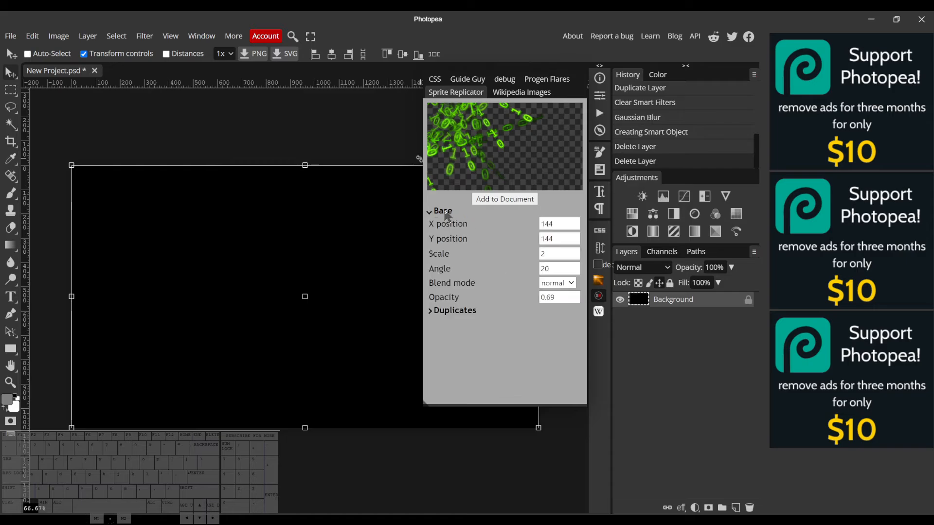
double_click(545, 224)
text(960)
key(Tab)
text(540)
click(519, 329)
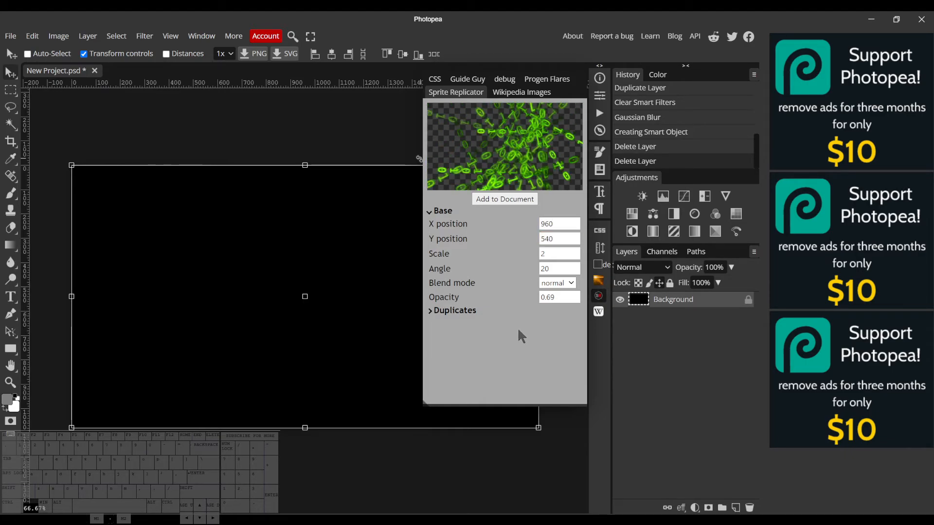
Set the base sprite's scale to 1.2 and its angle to 0
click(574, 257)
click(574, 256)
click(573, 257)
click(574, 257)
click(574, 257)
click(574, 256)
click(574, 257)
click(574, 257)
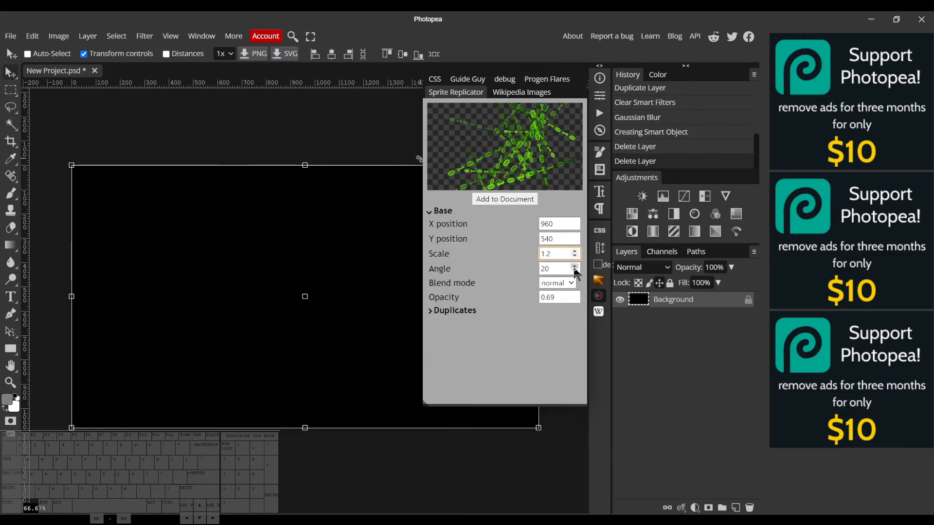
double_click(549, 267)
text(0)
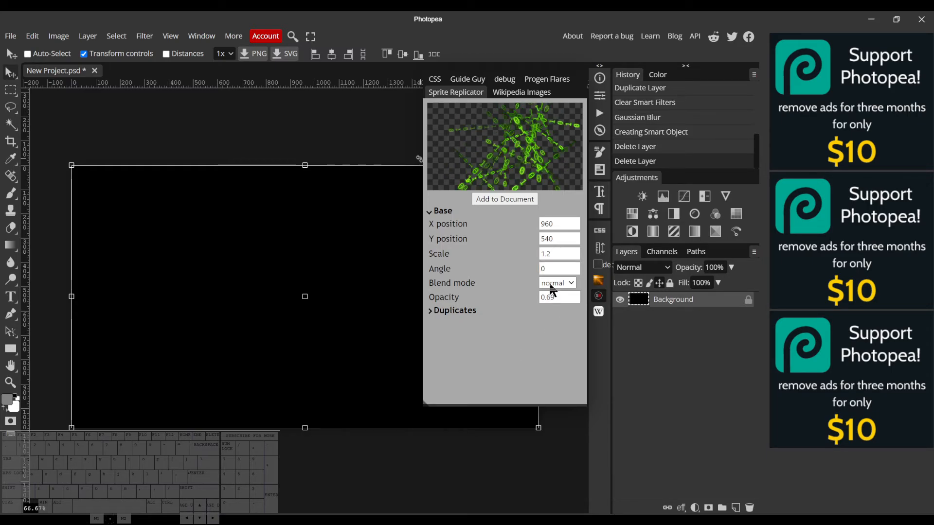
click(555, 164)
click(555, 297)
Set the duplicates' angle variance to 0 in Sprite Replicator
click(449, 212)
click(450, 221)
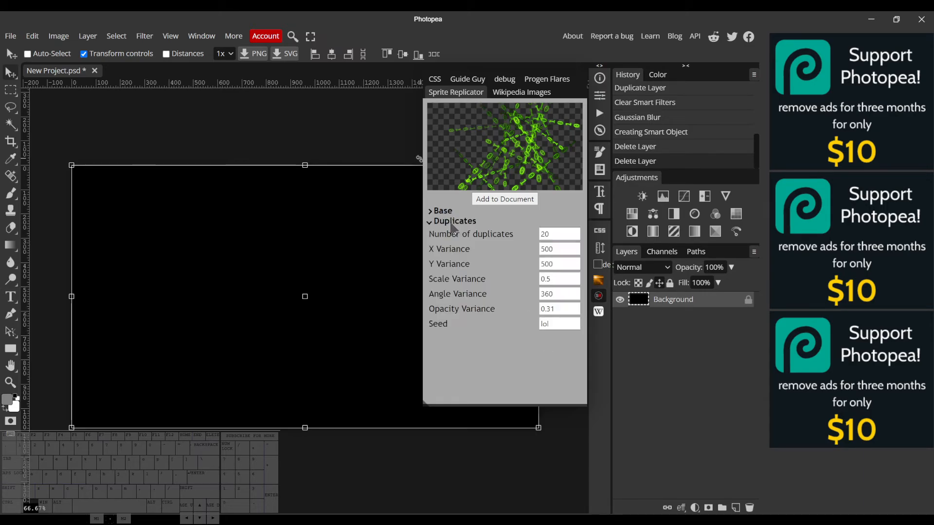
click(547, 293)
key(shift+Home)
key(BackSpace)
click(562, 358)
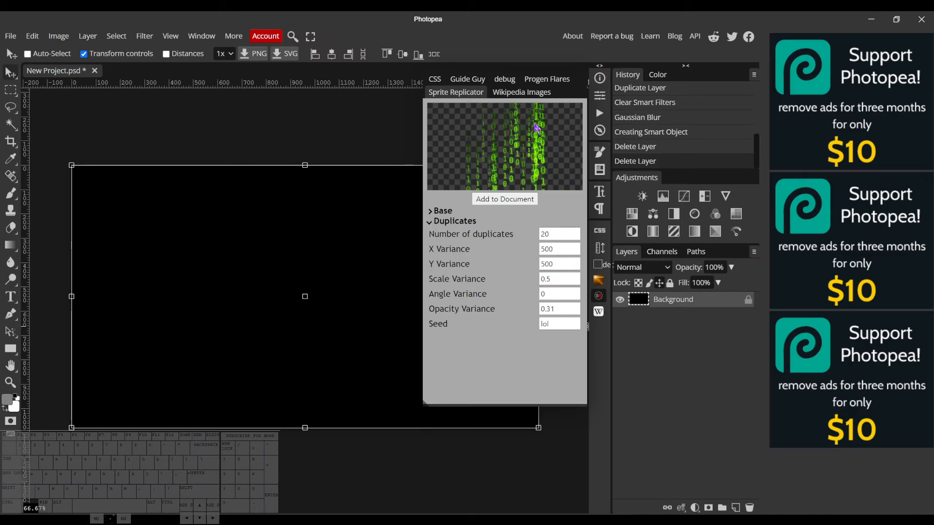
Set the duplicates' X variance to 960 and Y variance to 540
click(544, 235)
double_click(543, 235)
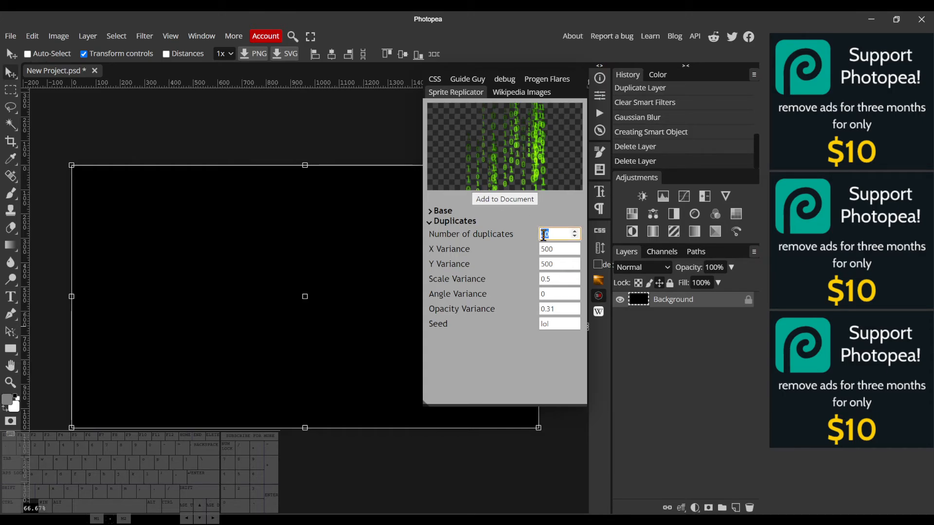
click(546, 249)
double_click(546, 249)
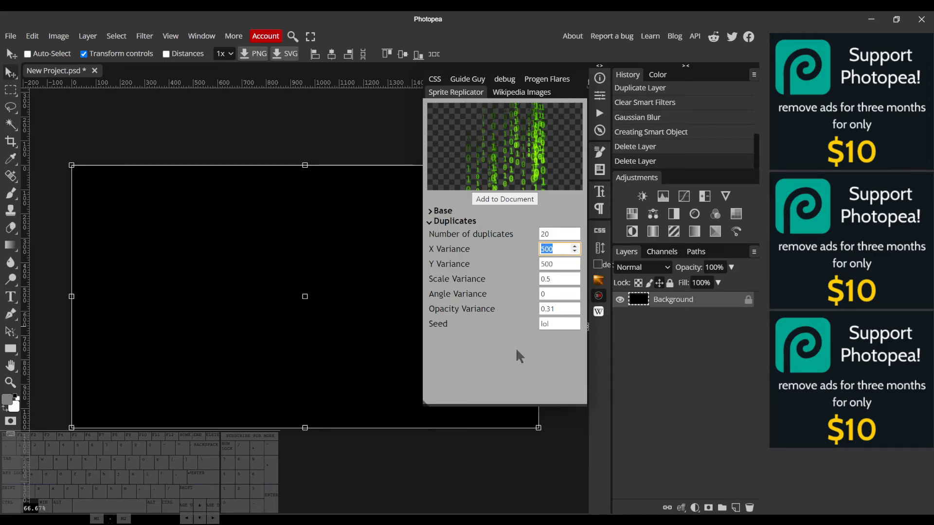
text(960)
double_click(548, 265)
text(540)
click(513, 369)
click(444, 212)
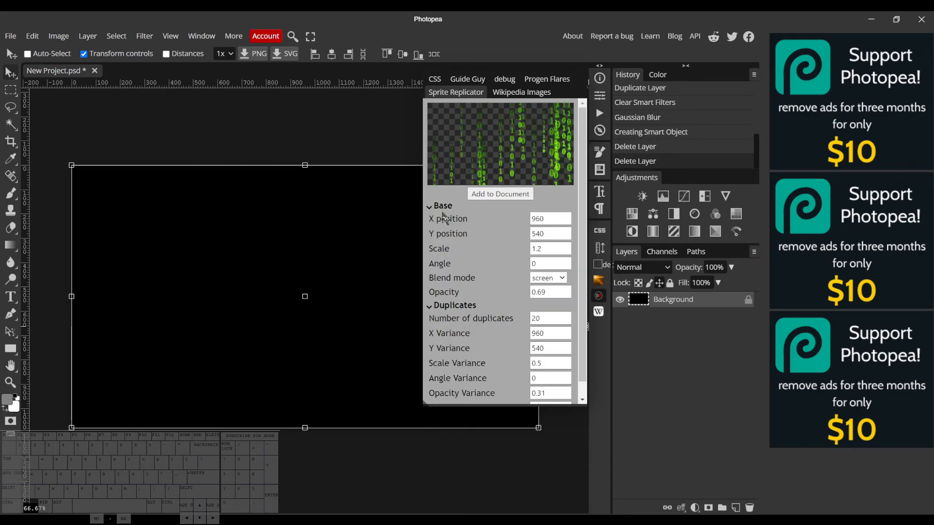
scroll(519, 237, down, 1)
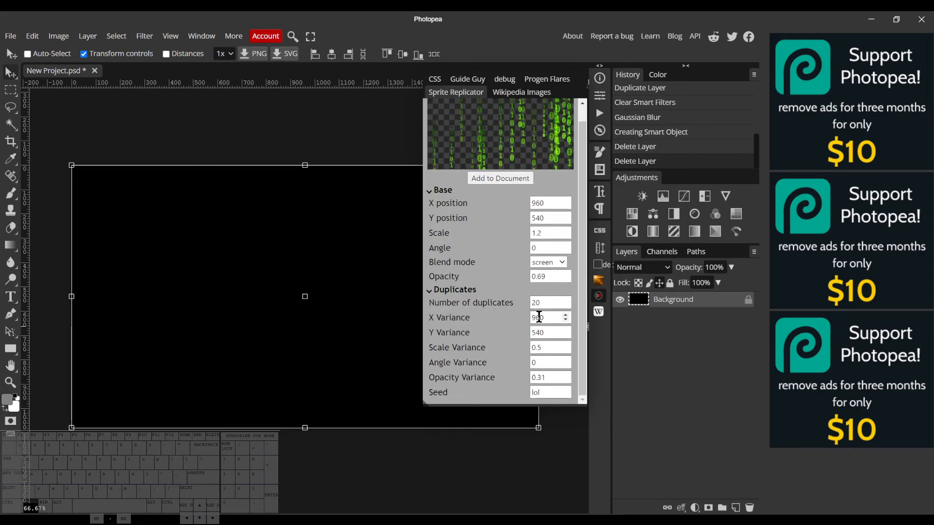
click(538, 217)
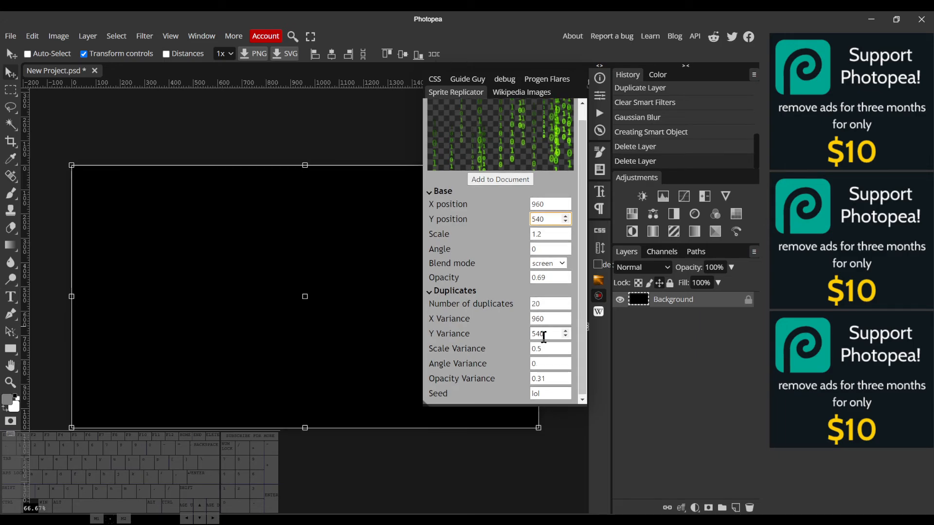
click(443, 190)
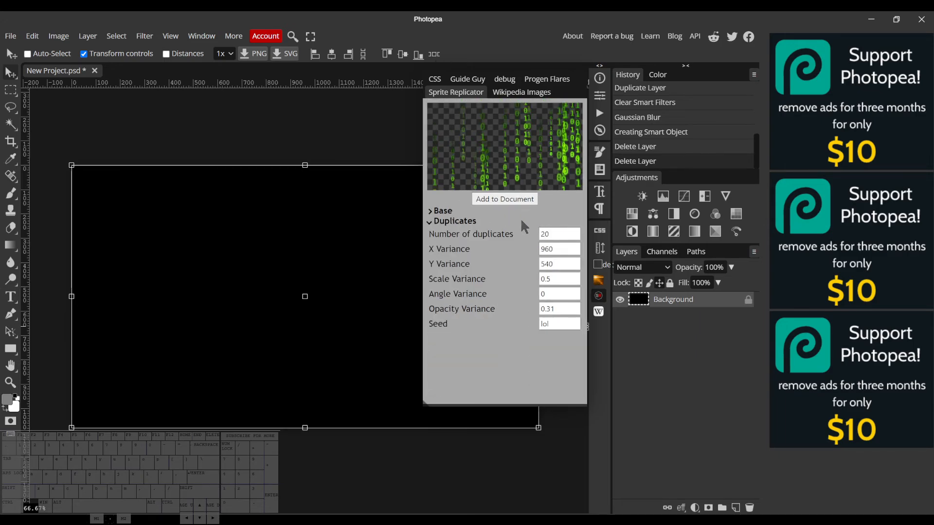
Set the duplicates' scale variance to 1
click(575, 276)
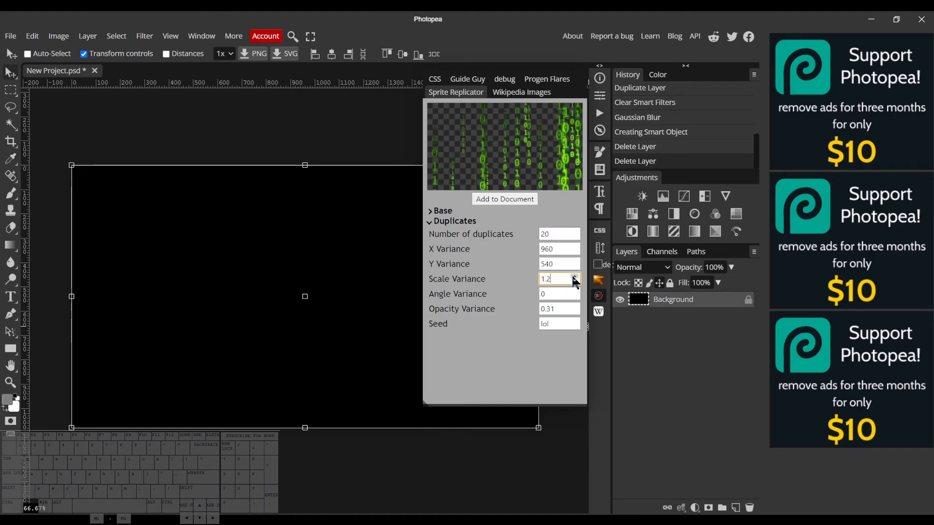
click(574, 282)
click(575, 281)
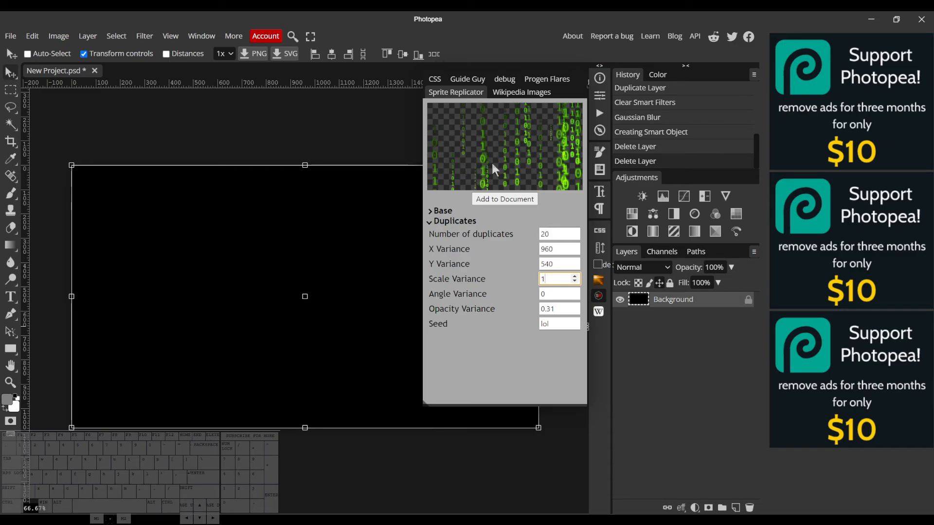
click(553, 294)
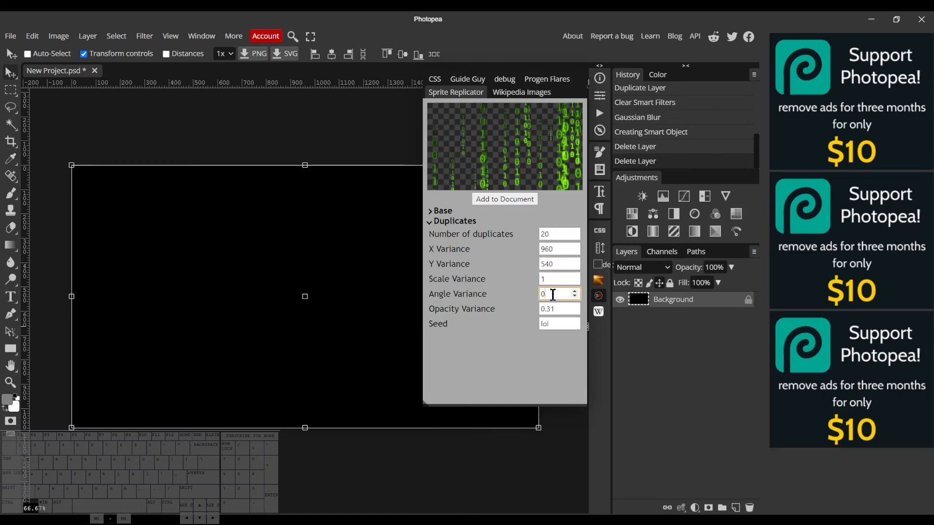
Increase the number of duplicates to 40
click(575, 232)
click(575, 232)
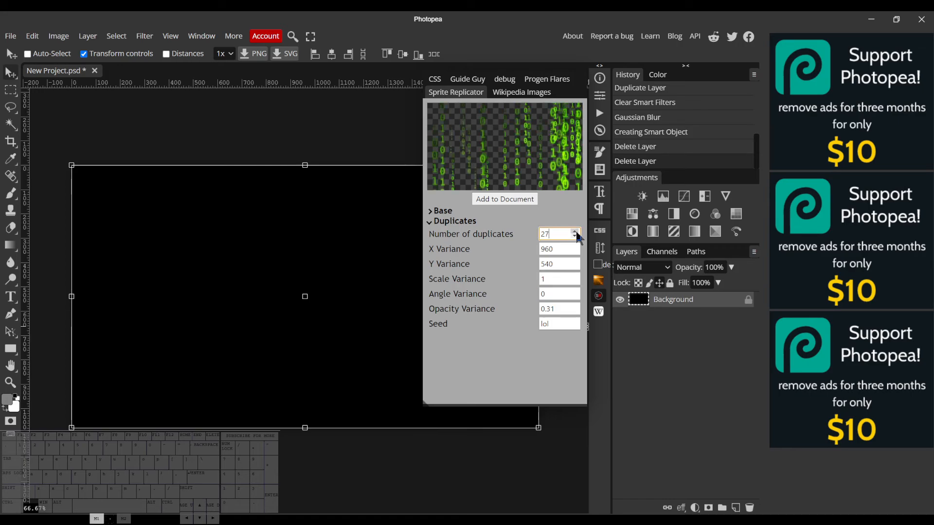
click(576, 232)
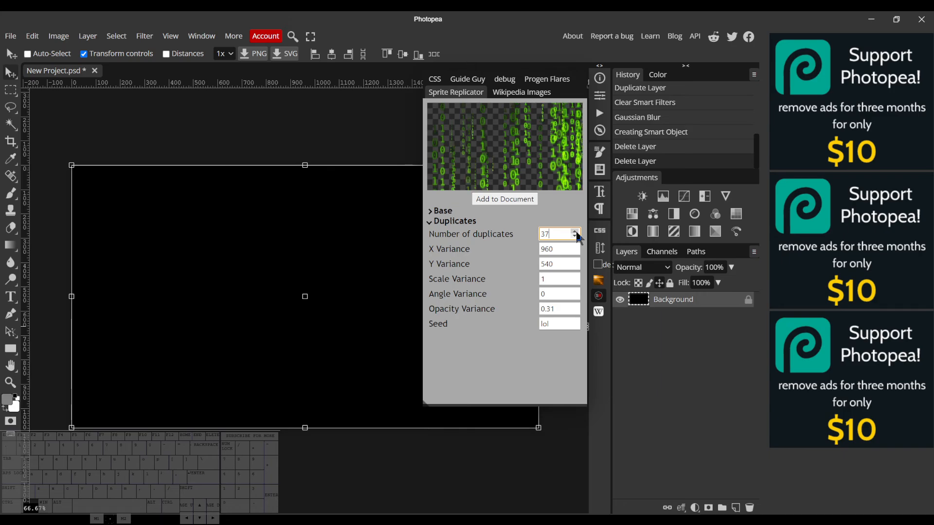
click(575, 233)
click(570, 219)
click(543, 222)
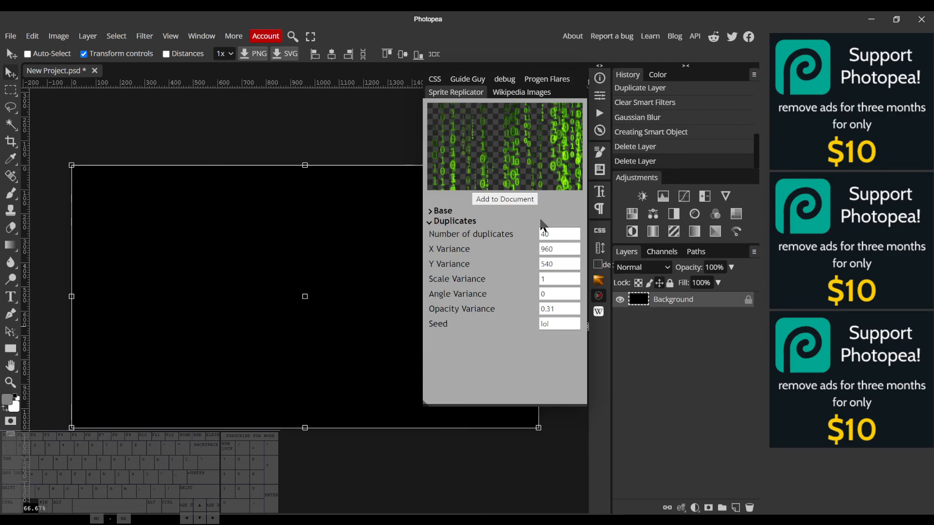
Reduce the base sprite's scale to 0.7
click(455, 222)
click(449, 212)
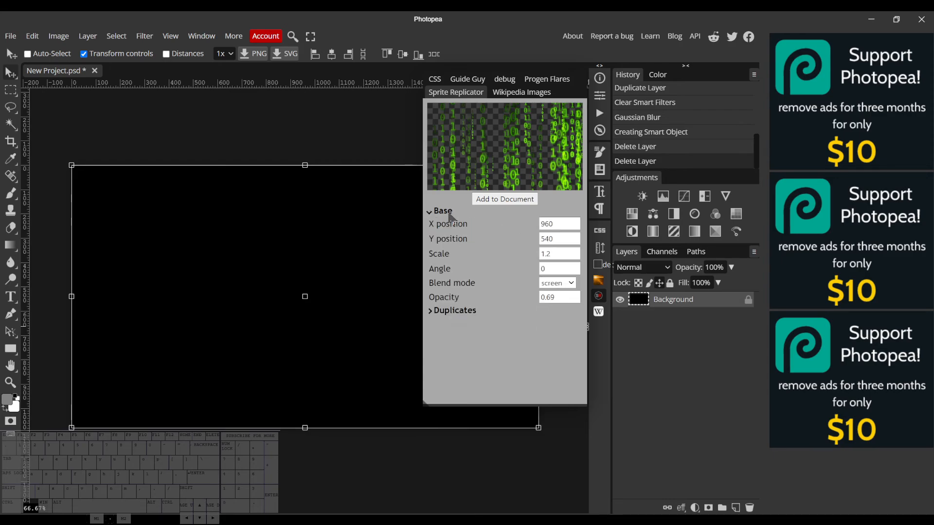
click(575, 256)
click(575, 257)
click(575, 256)
click(574, 256)
click(574, 256)
click(575, 256)
click(575, 257)
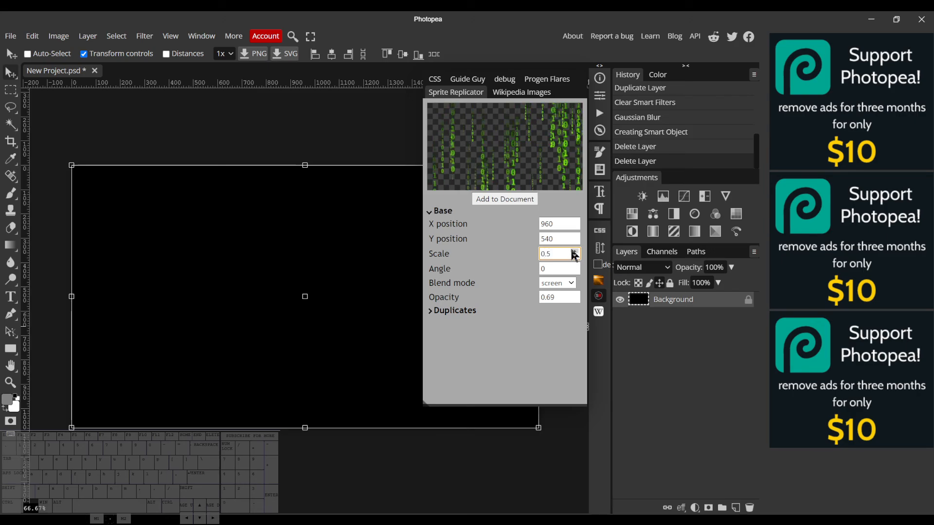
click(575, 252)
click(575, 252)
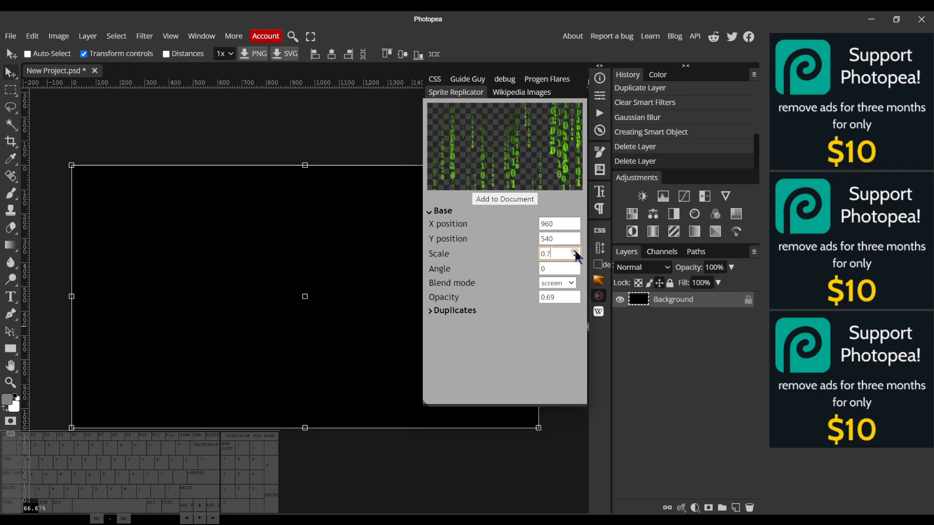
click(570, 211)
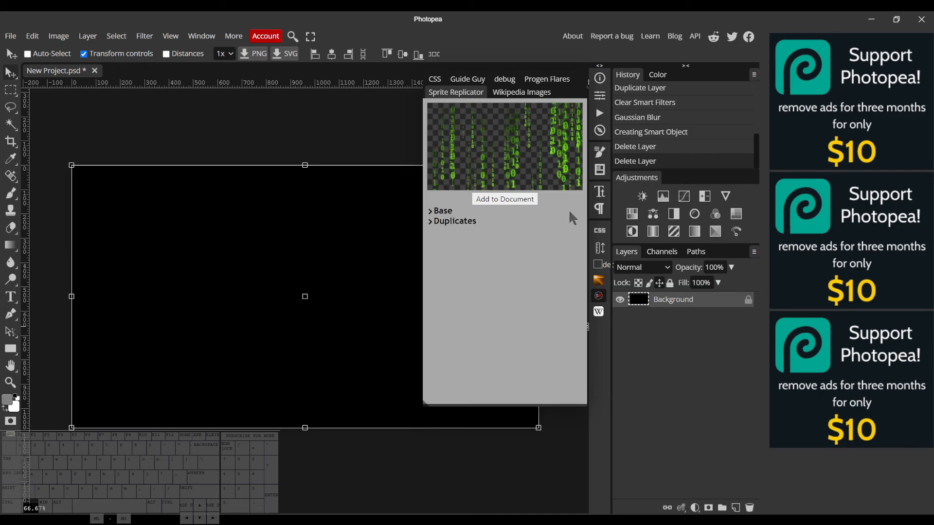
Enter "The Matrix" as the duplicates' seed and shorten it to "Matrix"
click(451, 222)
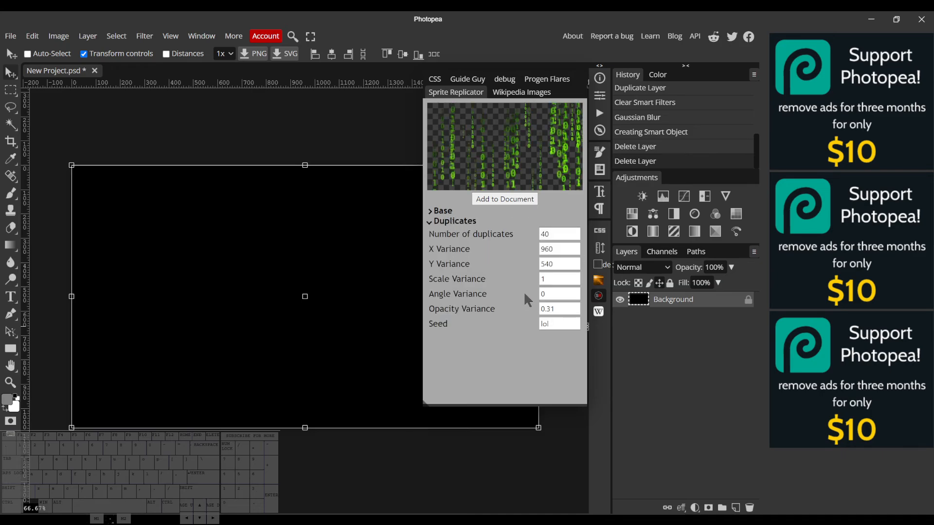
double_click(546, 324)
key(BackSpace)
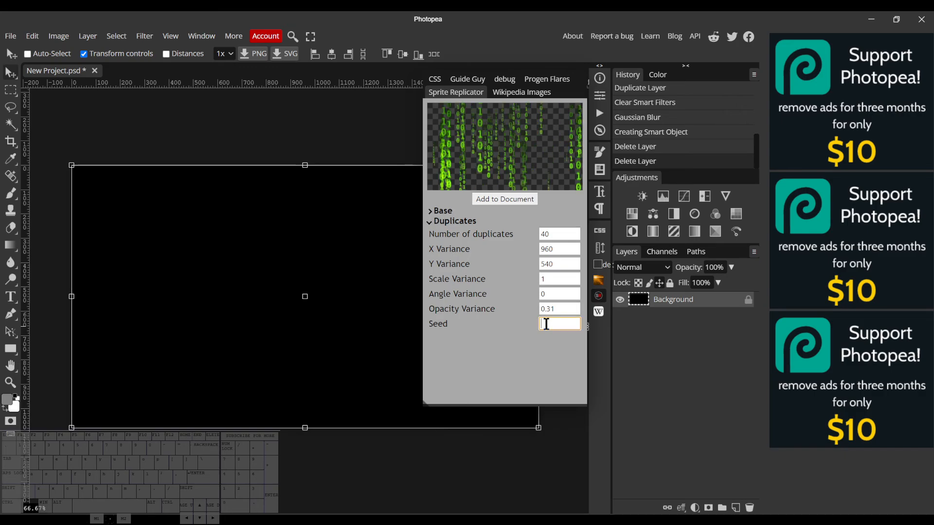
text(T)
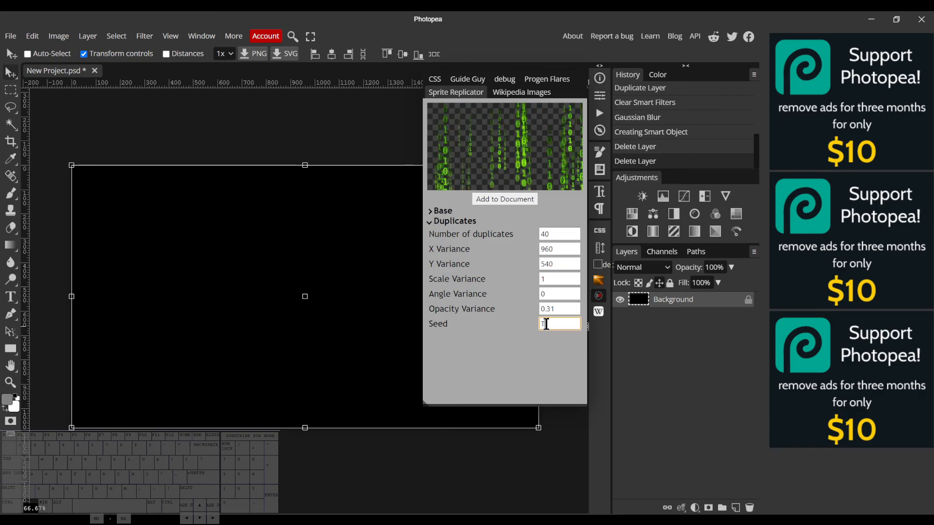
text(he Matrix)
click(550, 352)
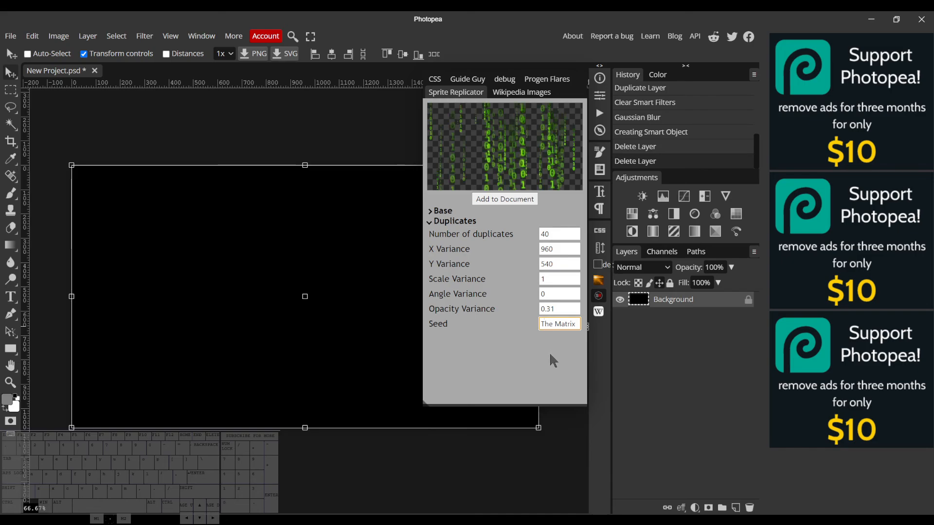
double_click(547, 325)
key(BackSpace)
click(538, 353)
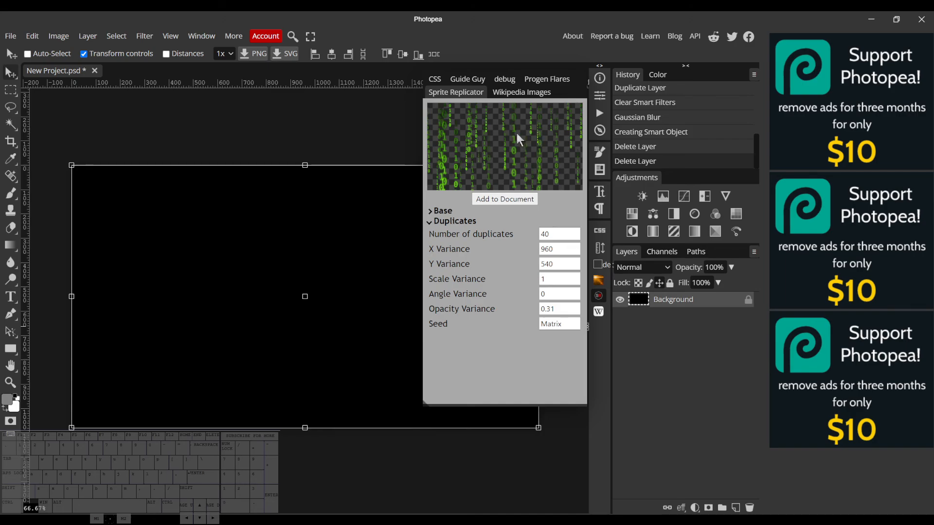
Add the replicated digit pattern to the document, close the replicator and commit the placed layer at its original size
click(511, 195)
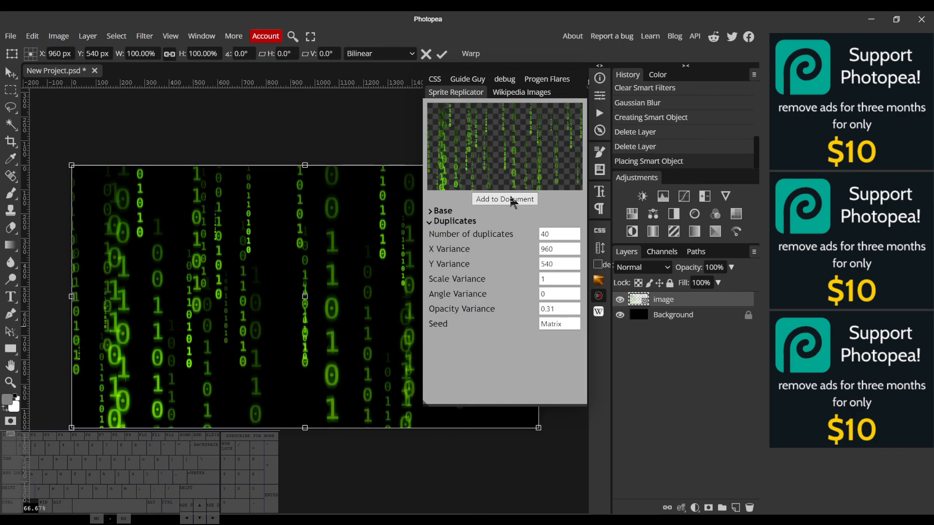
click(603, 295)
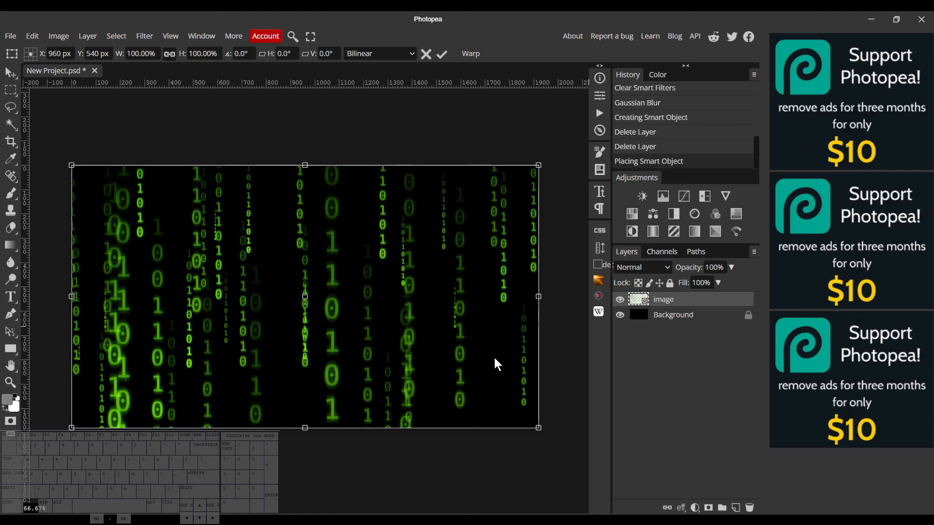
key(Return)
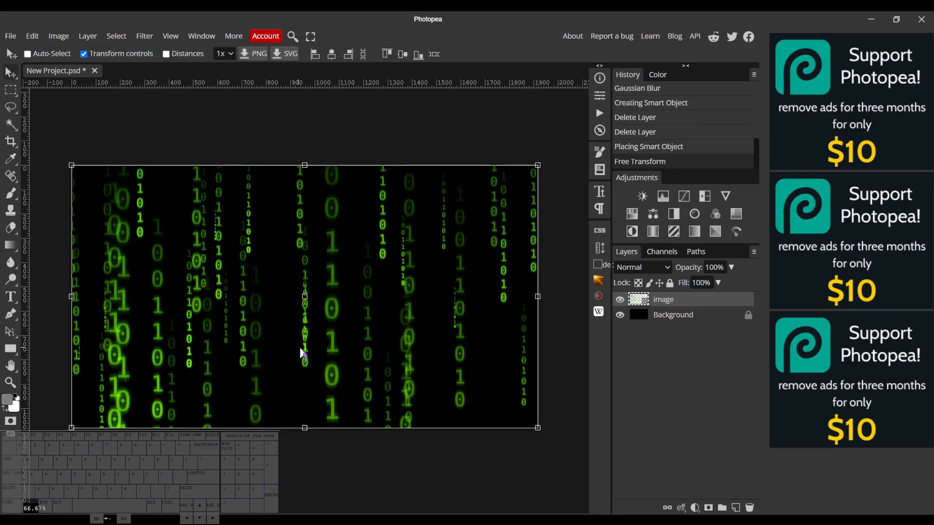
Examine the placed binary digit pattern up close across the canvas
scroll(150, 283, up, 8)
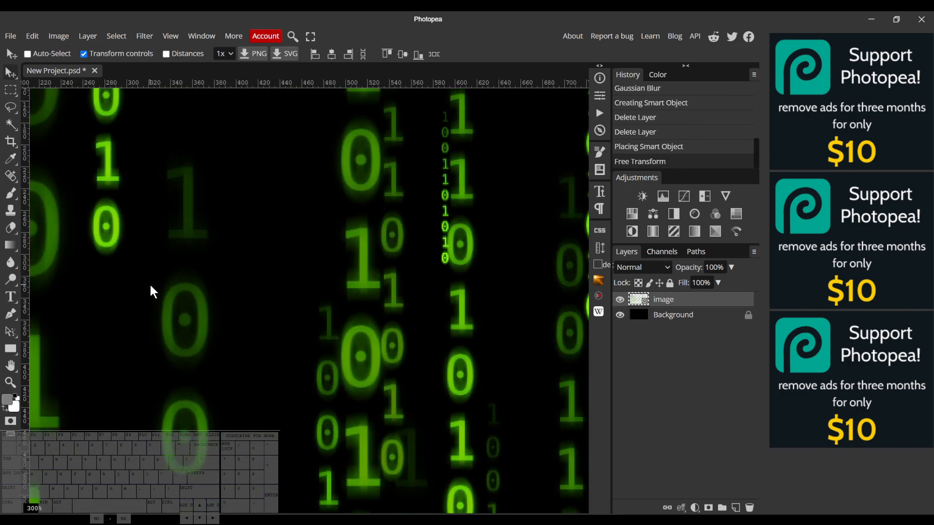
scroll(150, 283, right, 11)
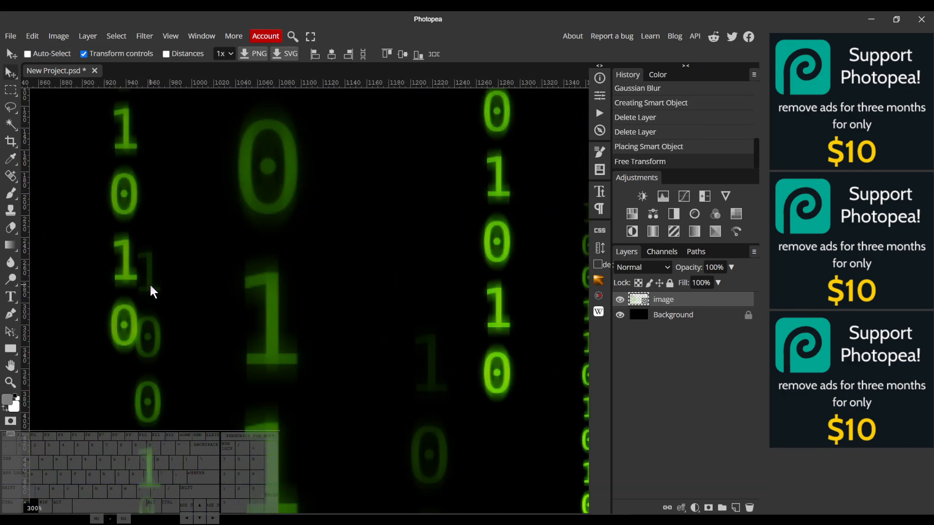
scroll(150, 283, down, 1)
scroll(150, 291, down, 1)
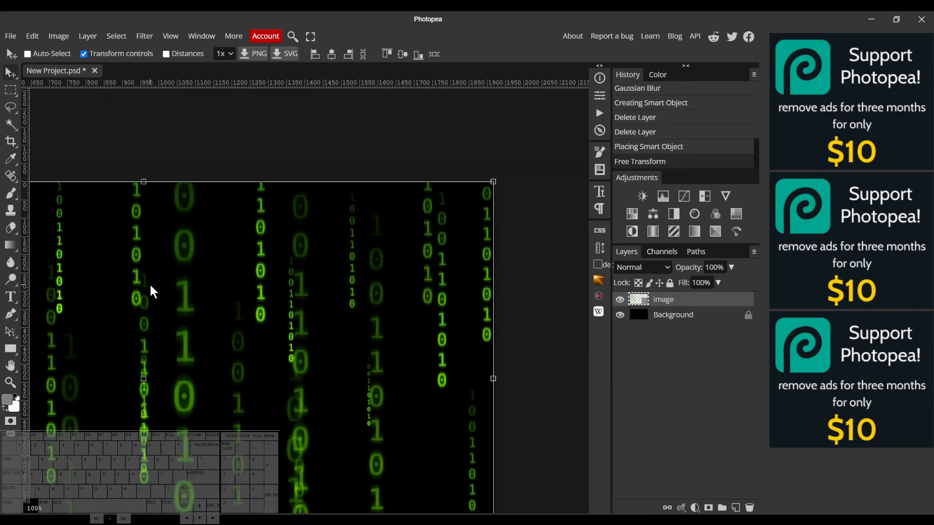
scroll(150, 287, down, 1)
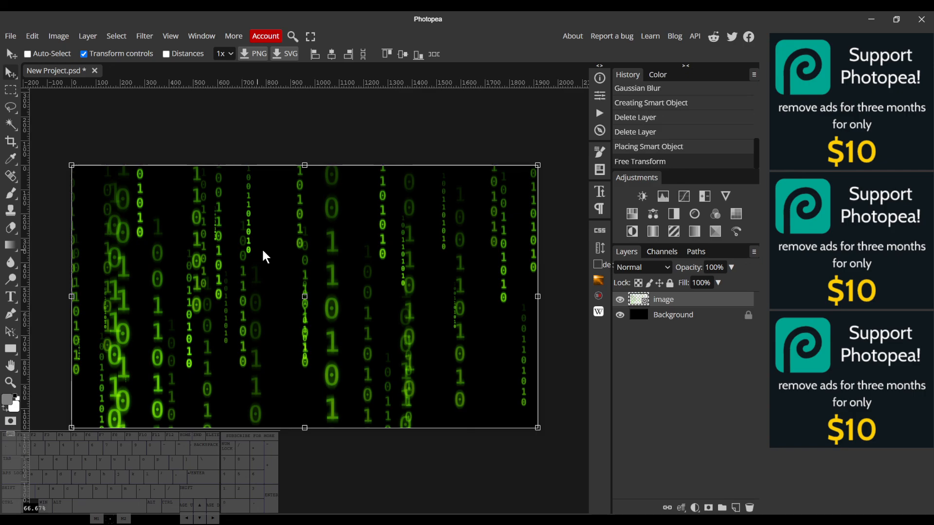
click(604, 301)
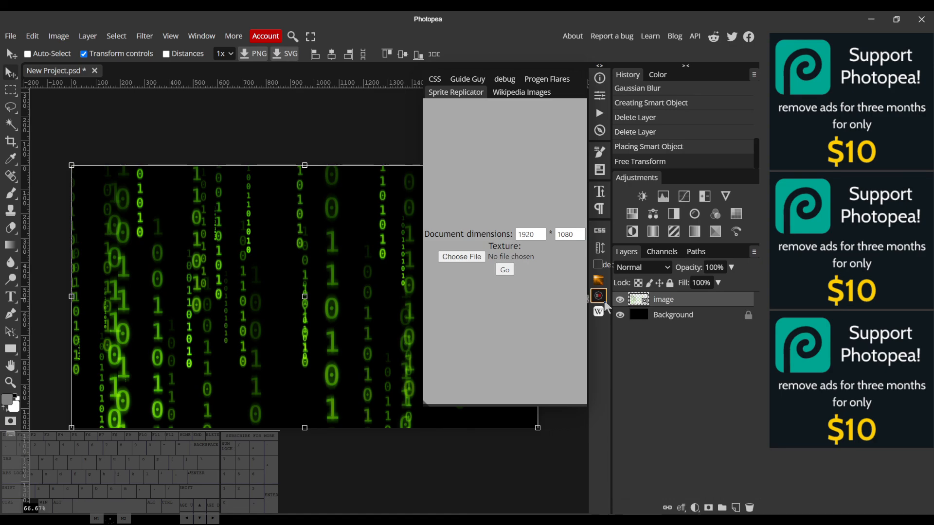
click(604, 300)
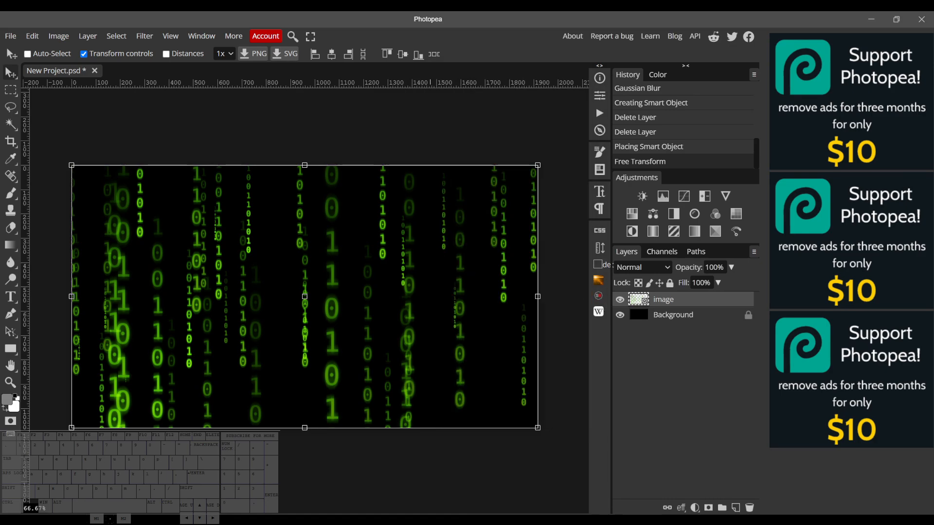